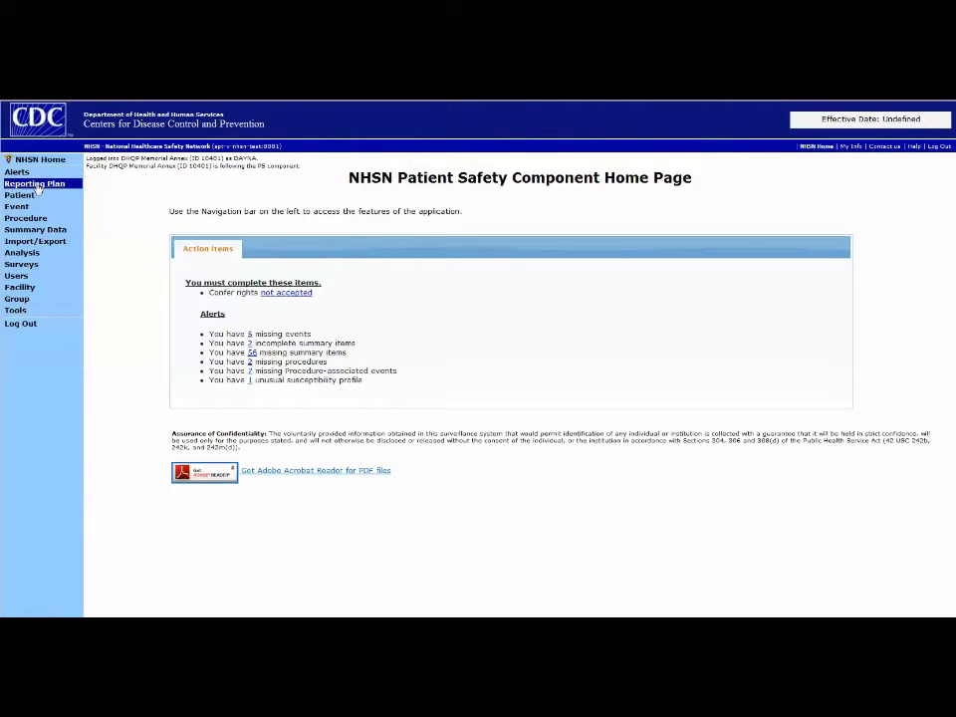
- Open a blank Add Monthly Reporting Plan form from the Reporting Plan menu
{"action": "left_click", "coordinate": [36, 185]}
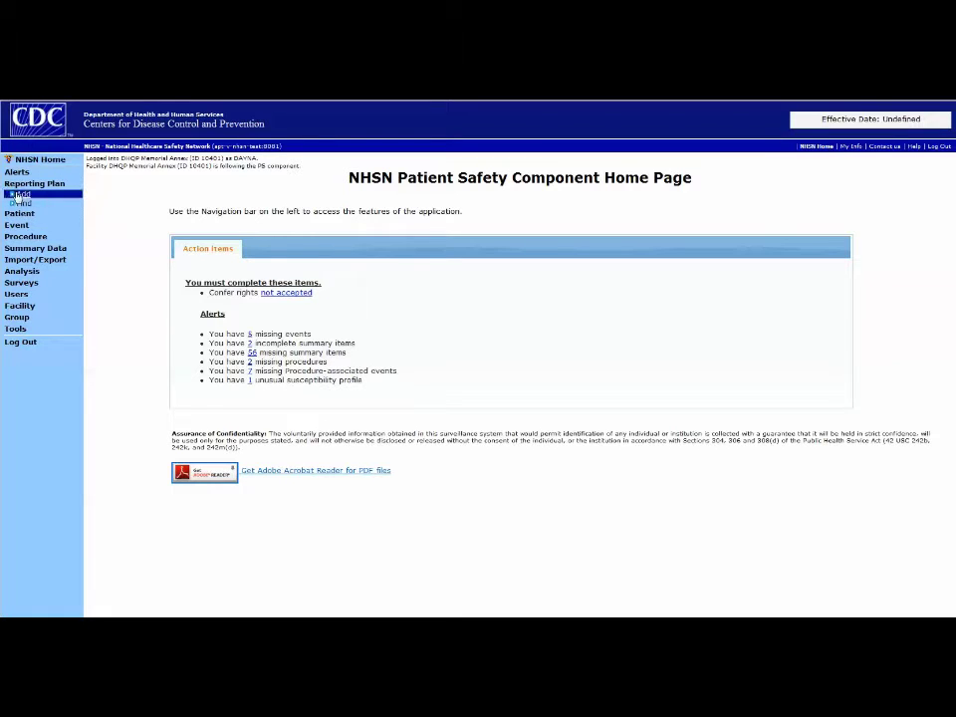
{"action": "left_click", "coordinate": [19, 195]}
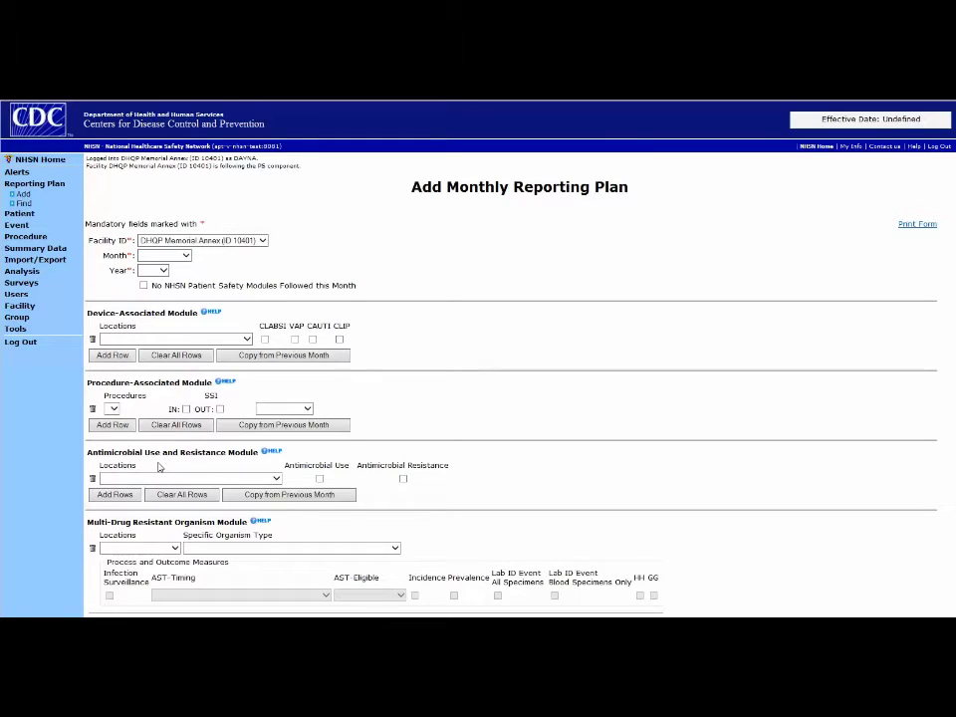
- Find the existing monthly reporting plan for January 2015
{"action": "left_click", "coordinate": [41, 205]}
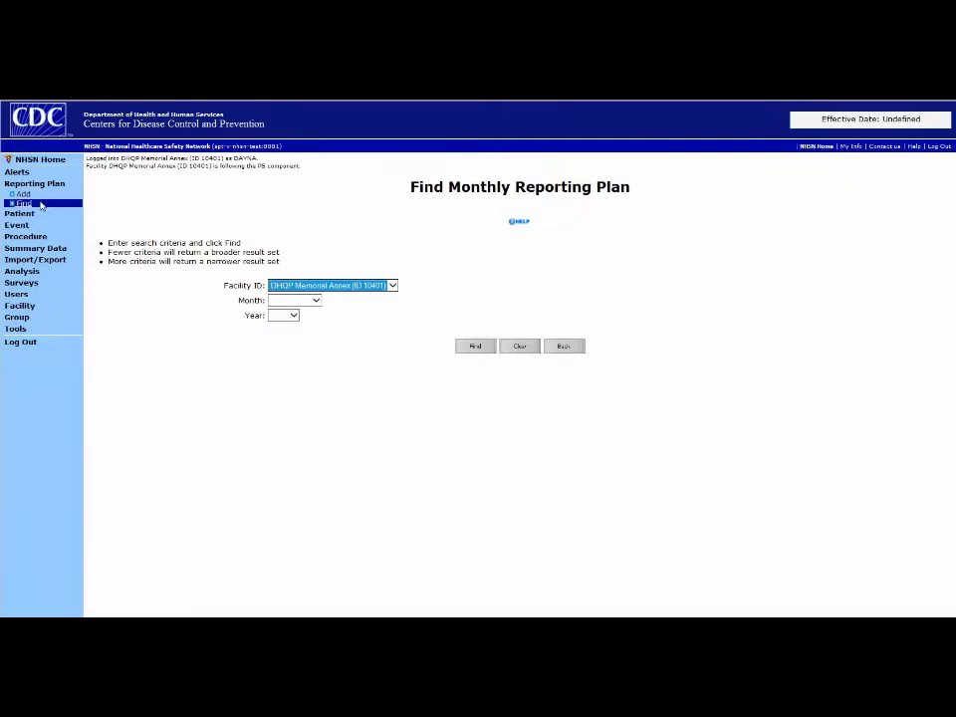
{"action": "left_click", "coordinate": [315, 301]}
{"action": "left_click", "coordinate": [284, 311]}
{"action": "left_click", "coordinate": [293, 315]}
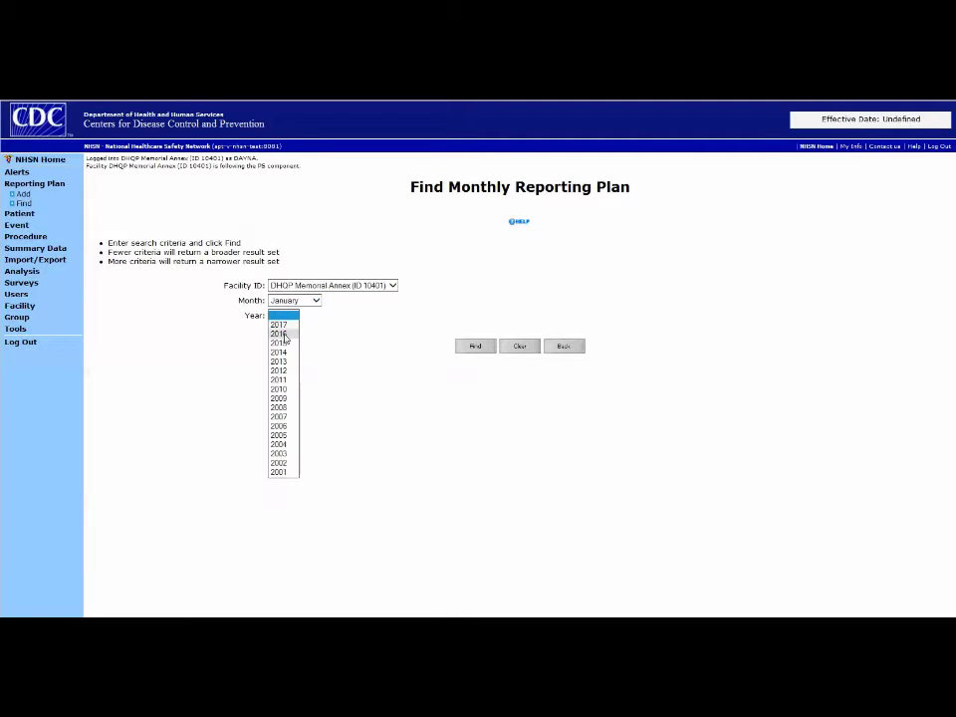
{"action": "left_click", "coordinate": [282, 343]}
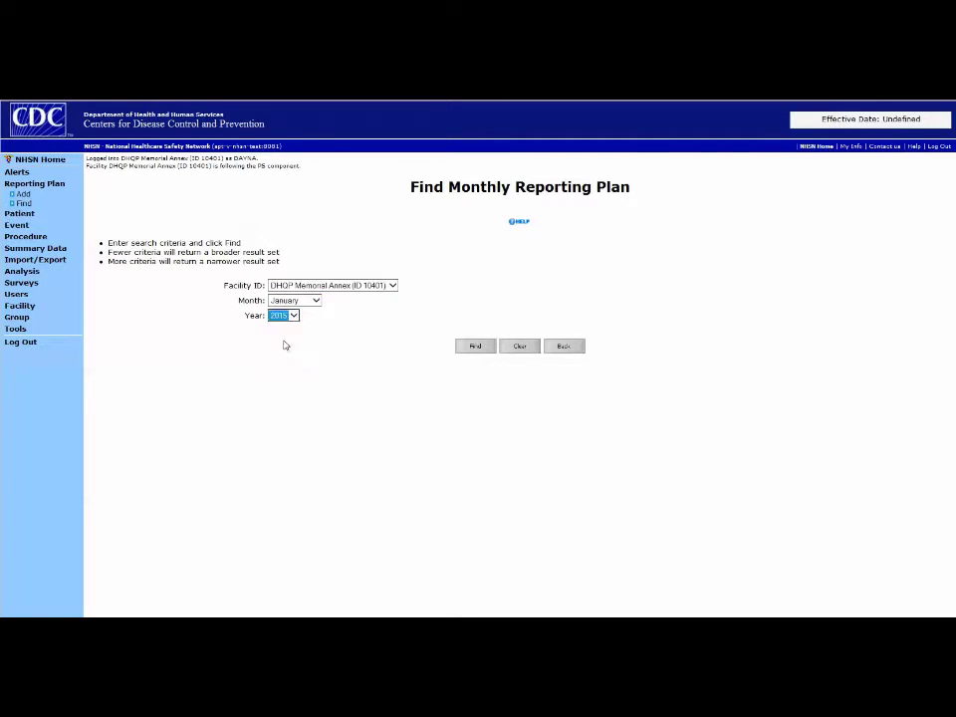
{"action": "left_click", "coordinate": [476, 349]}
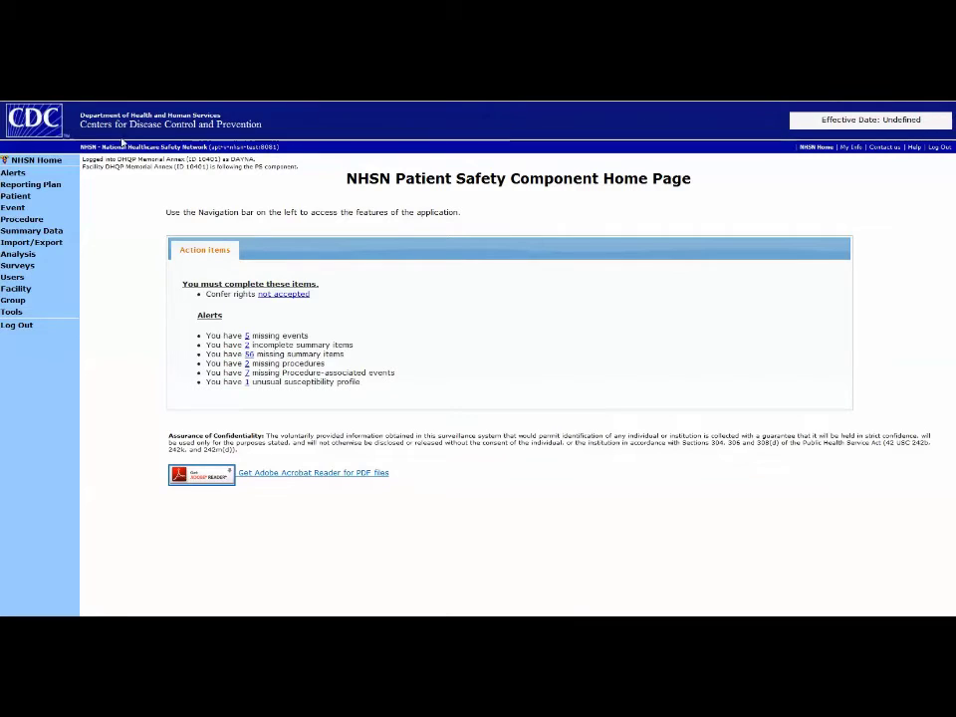
- Open the Add Event form and fill in the first patient from the facility's patient list
{"action": "left_click", "coordinate": [18, 211]}
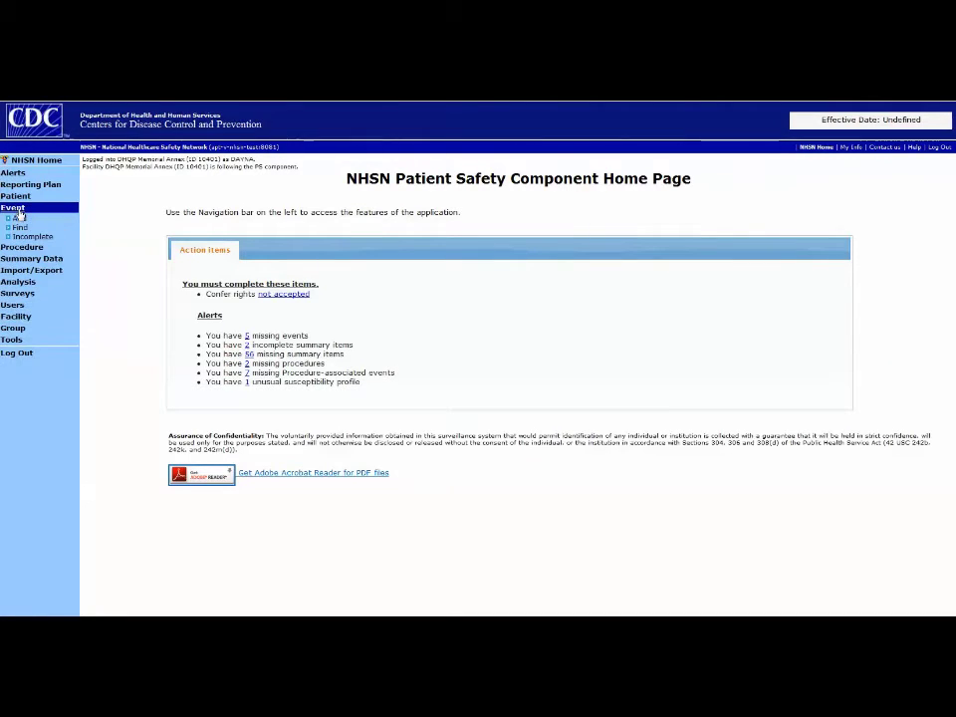
{"action": "left_click", "coordinate": [20, 221]}
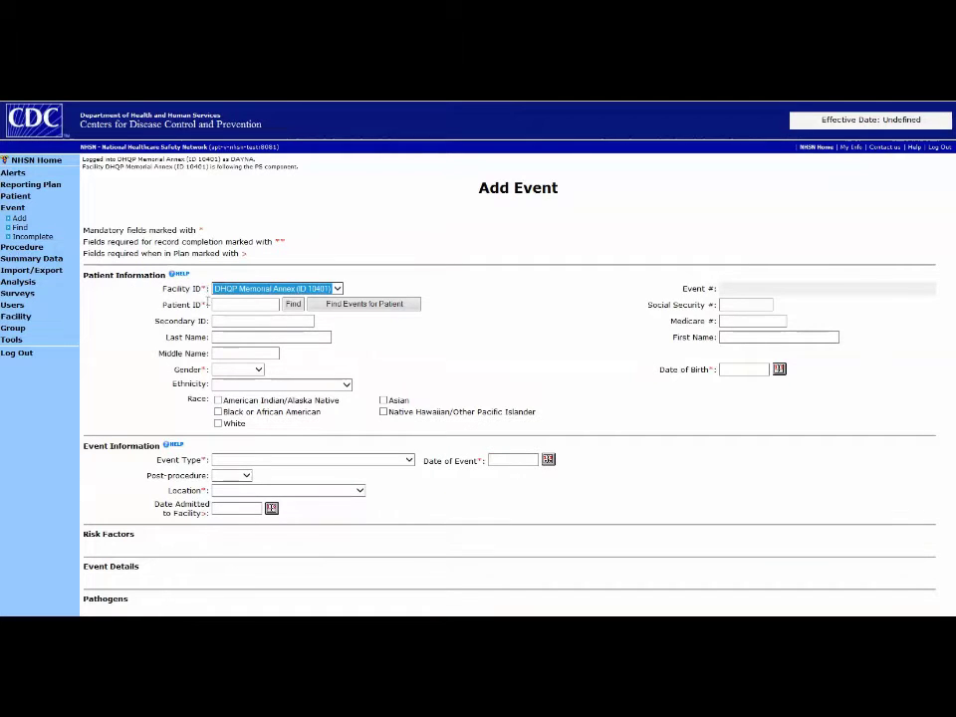
{"action": "left_click", "coordinate": [219, 303]}
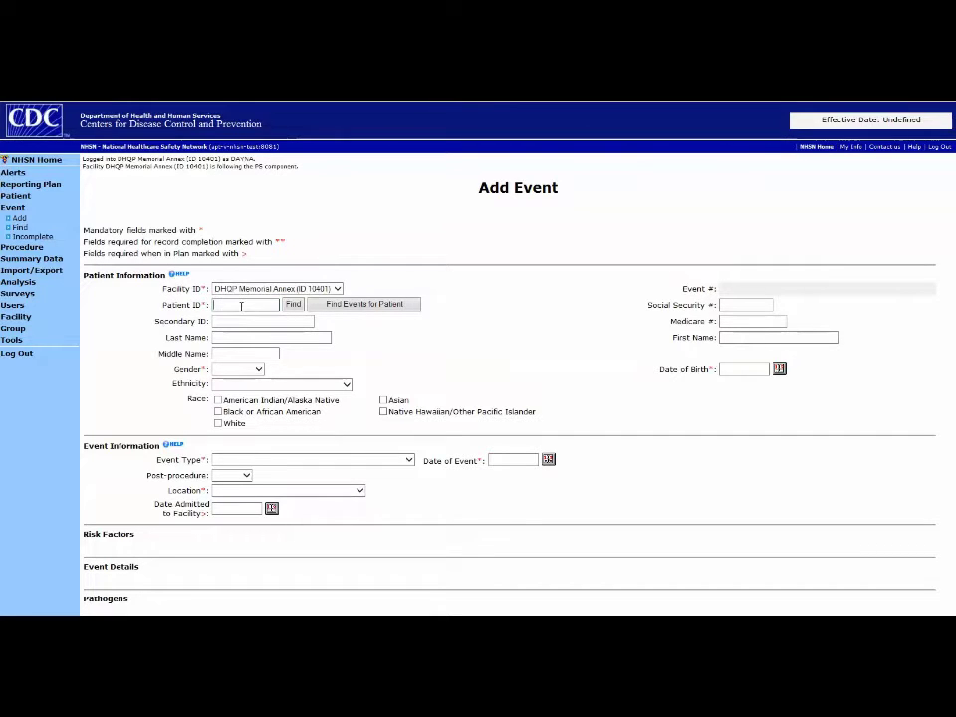
{"action": "left_click", "coordinate": [294, 305]}
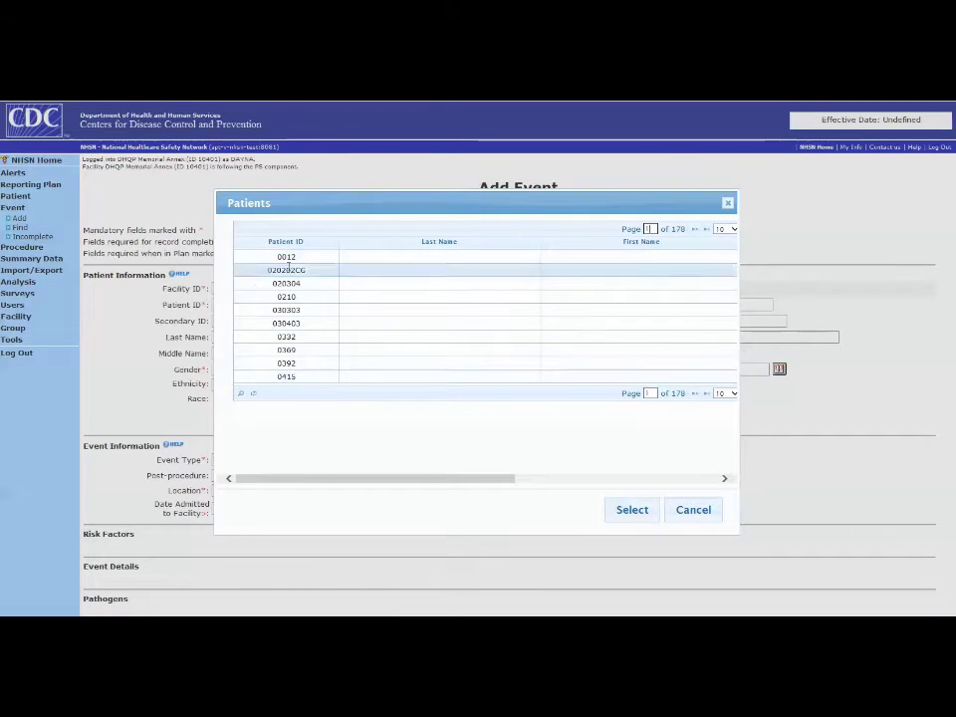
{"action": "left_click", "coordinate": [287, 257]}
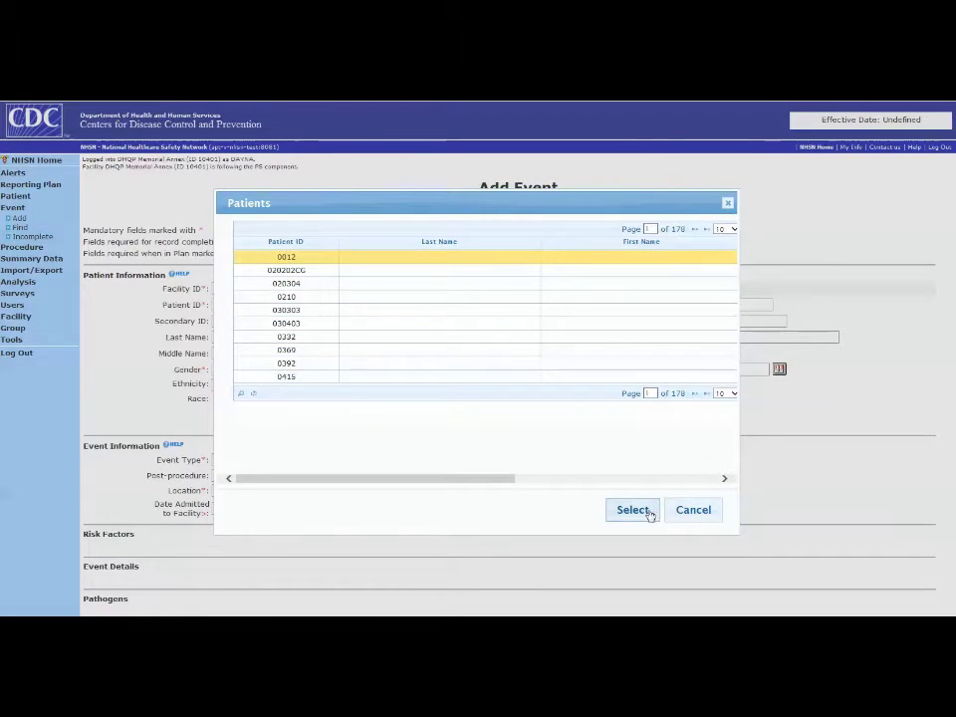
{"action": "left_click", "coordinate": [633, 510]}
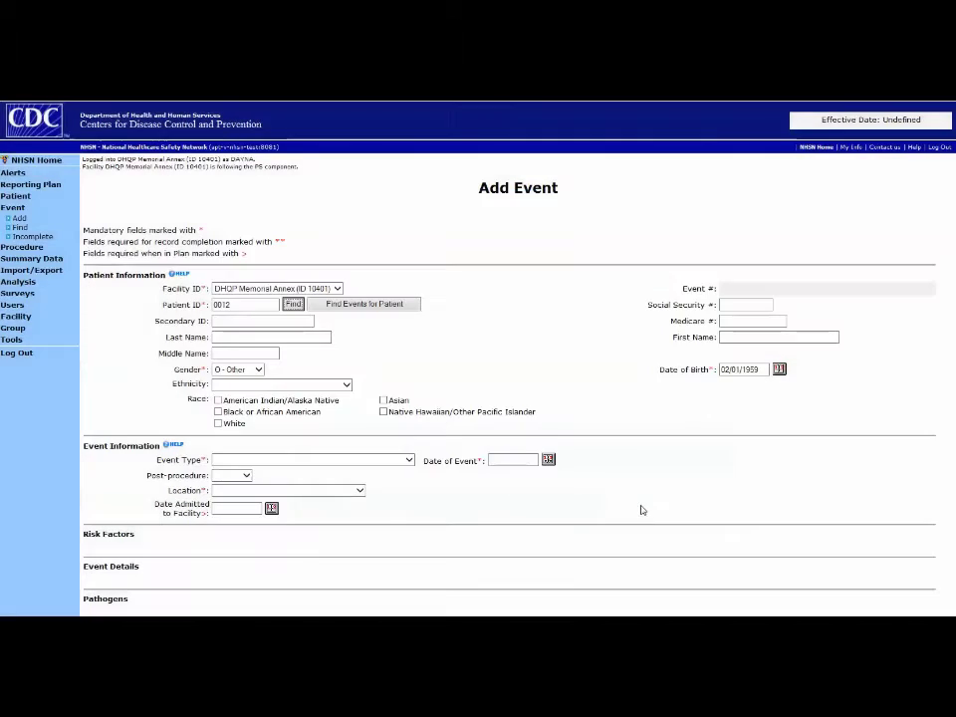
- List that patient's existing events, then return to the Add Event form's patient ID fields
{"action": "left_click", "coordinate": [369, 305]}
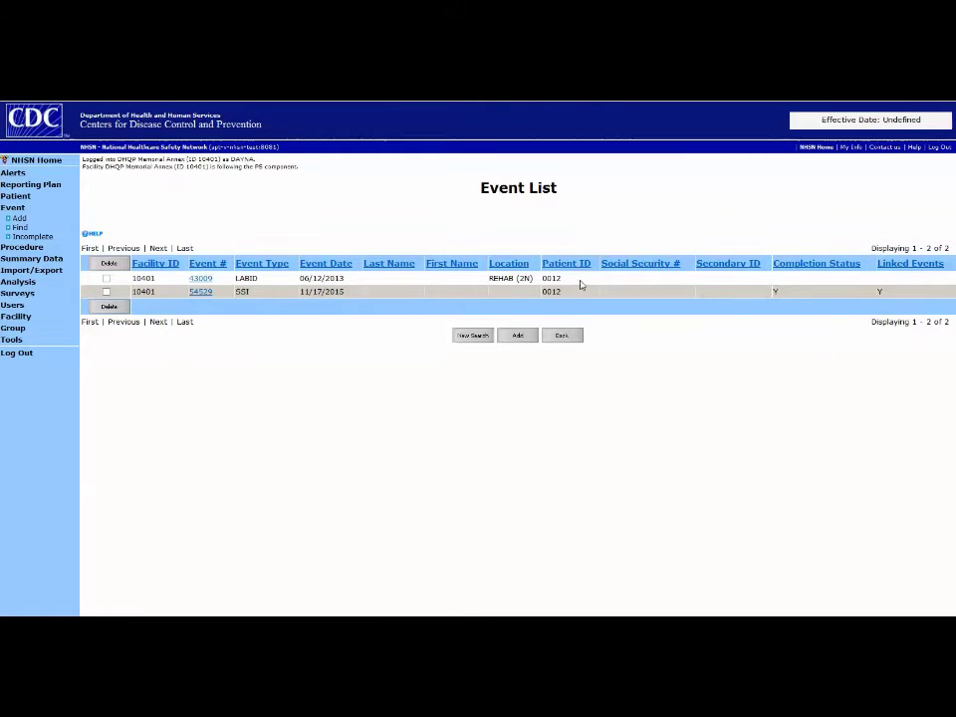
{"action": "left_click", "coordinate": [564, 336]}
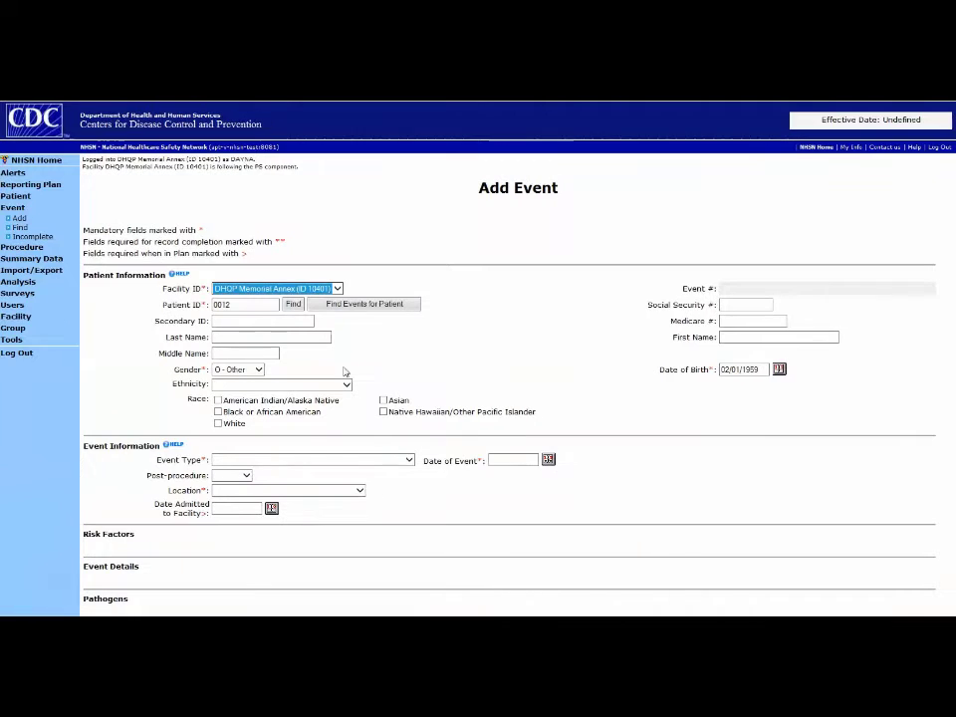
{"action": "left_click", "coordinate": [261, 306]}
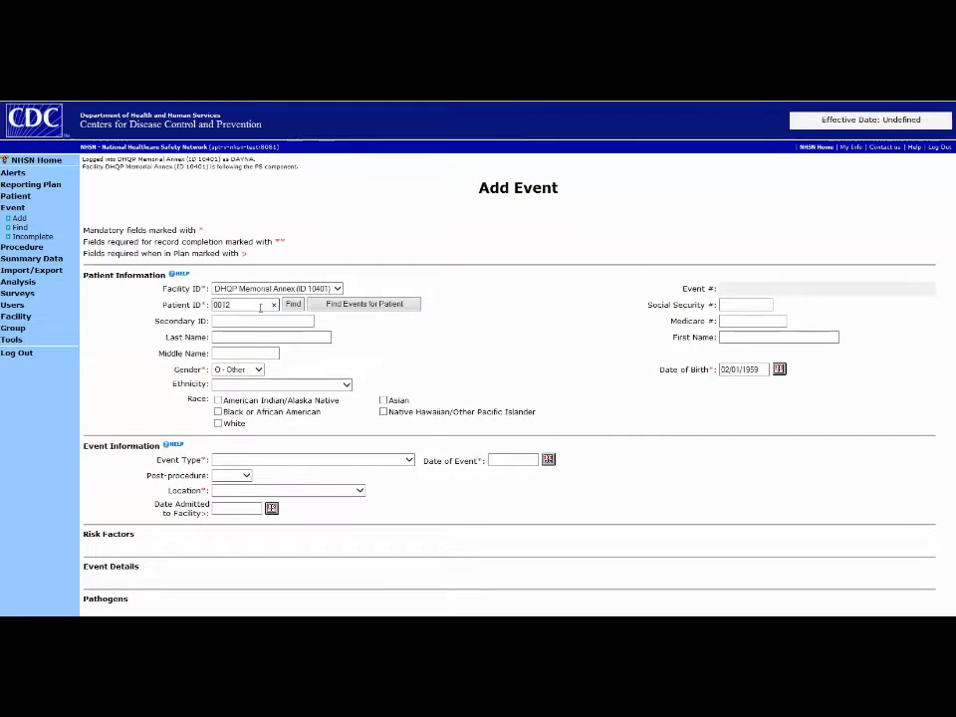
{"action": "left_click", "coordinate": [229, 321]}
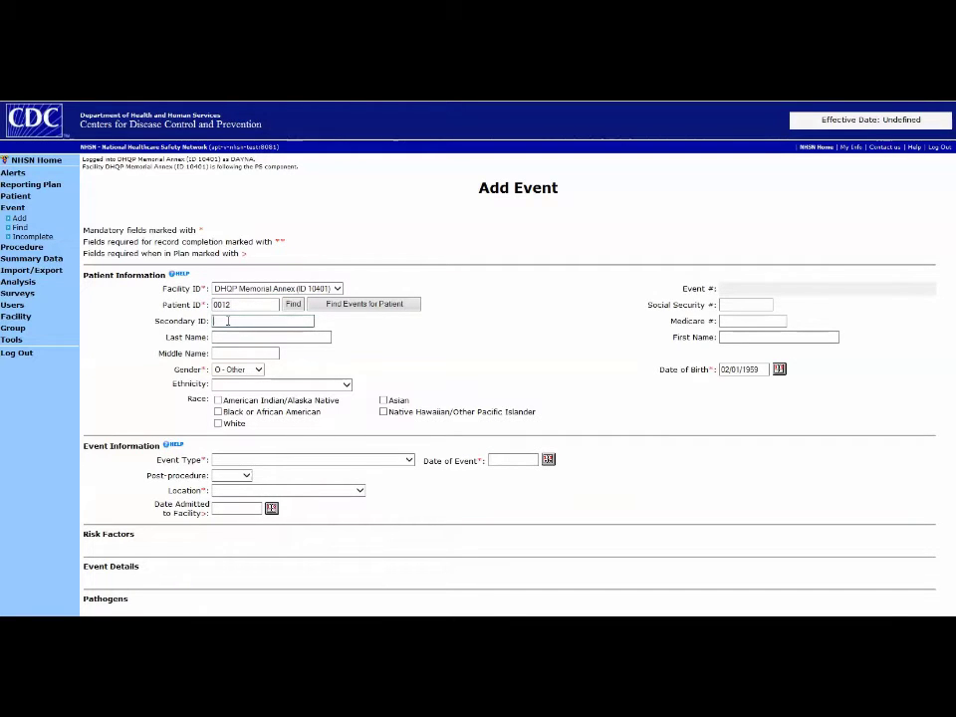
{"action": "left_click", "coordinate": [732, 321]}
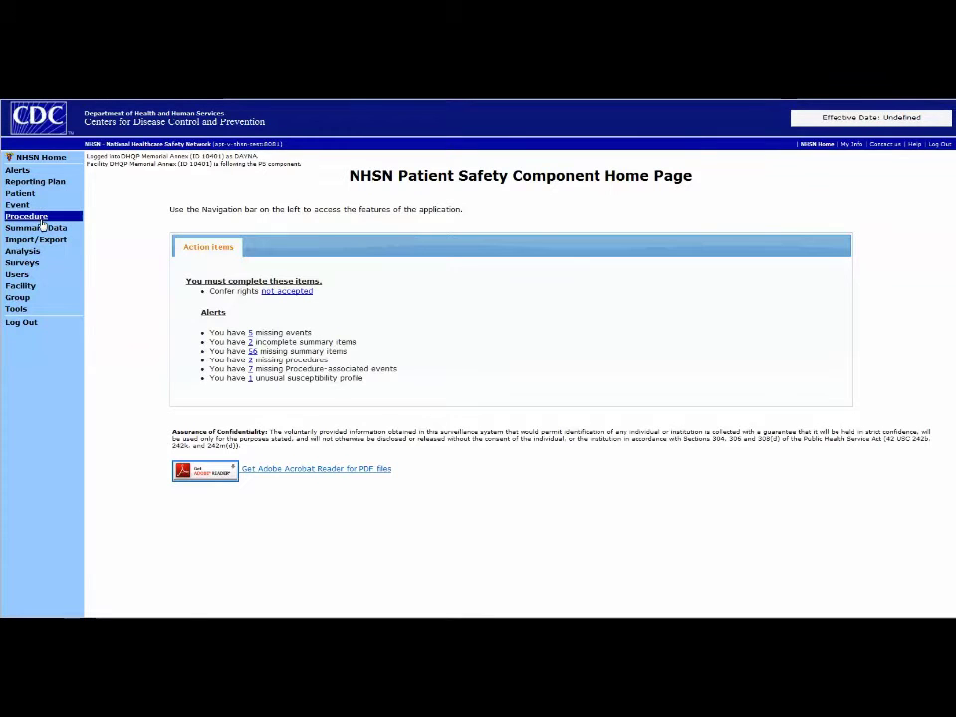
- View the Import/Export Data options for SSI events, then for Procedures
{"action": "left_click", "coordinate": [40, 219]}
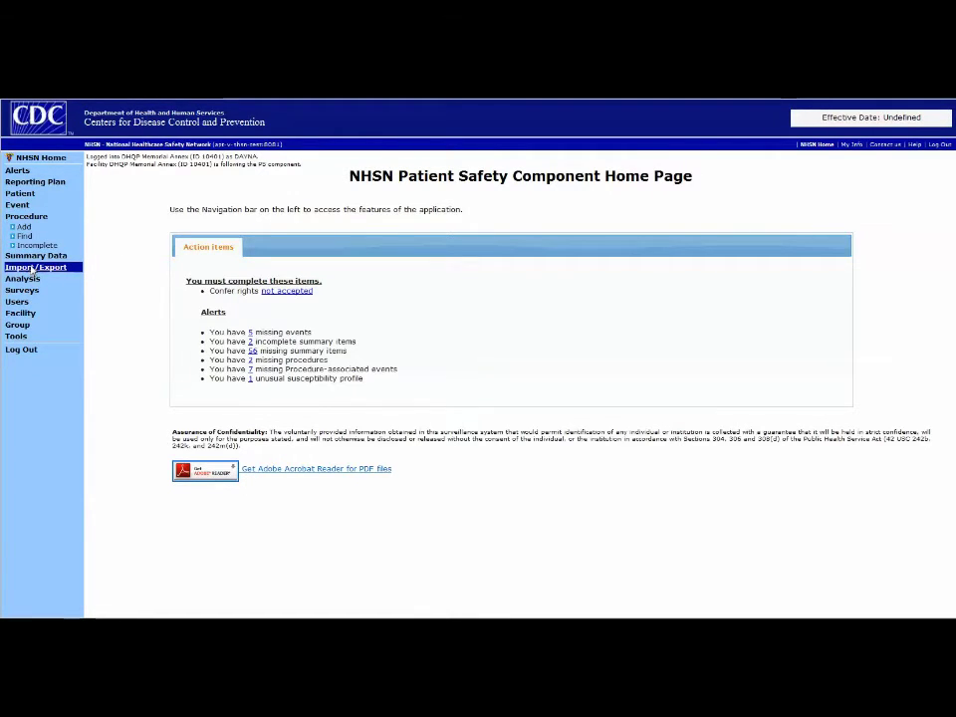
{"action": "left_click", "coordinate": [33, 268]}
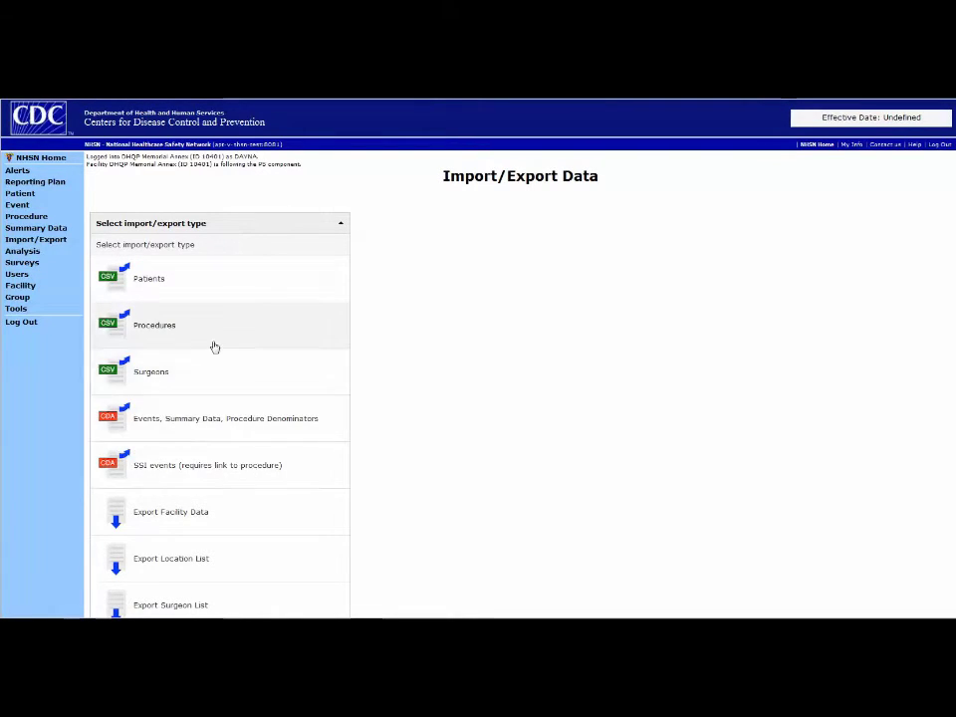
{"action": "left_click", "coordinate": [218, 466]}
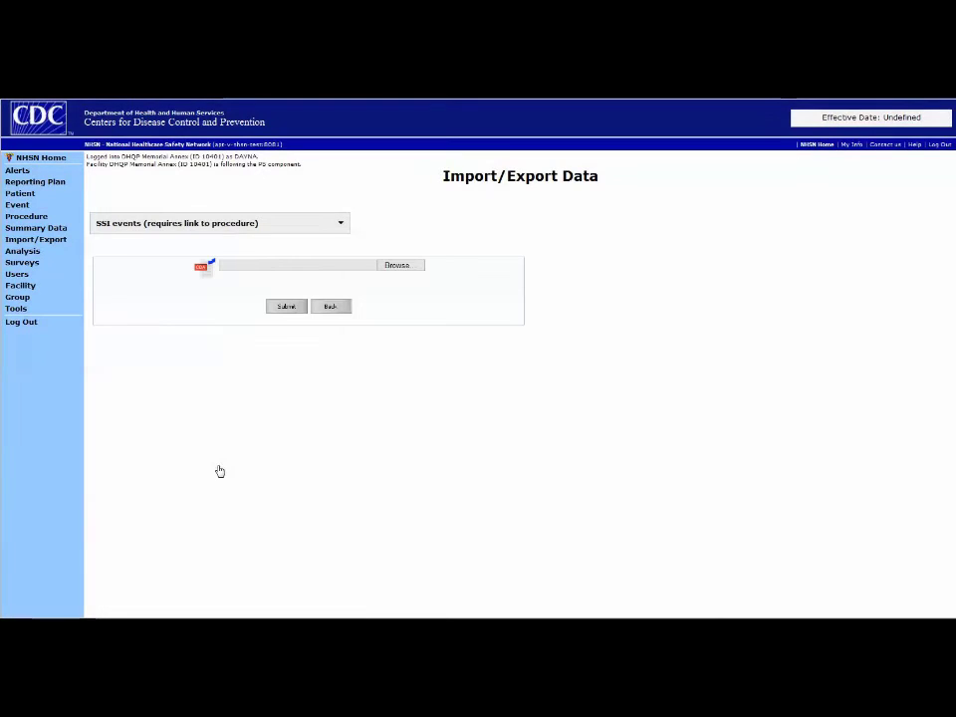
{"action": "left_click", "coordinate": [342, 226]}
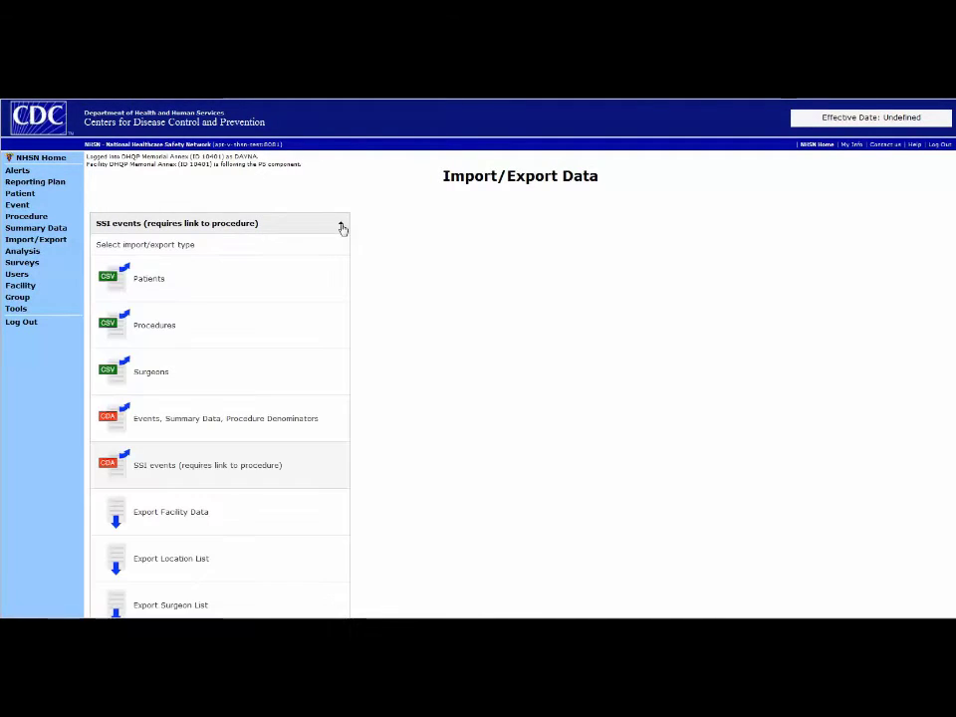
{"action": "left_click", "coordinate": [258, 330]}
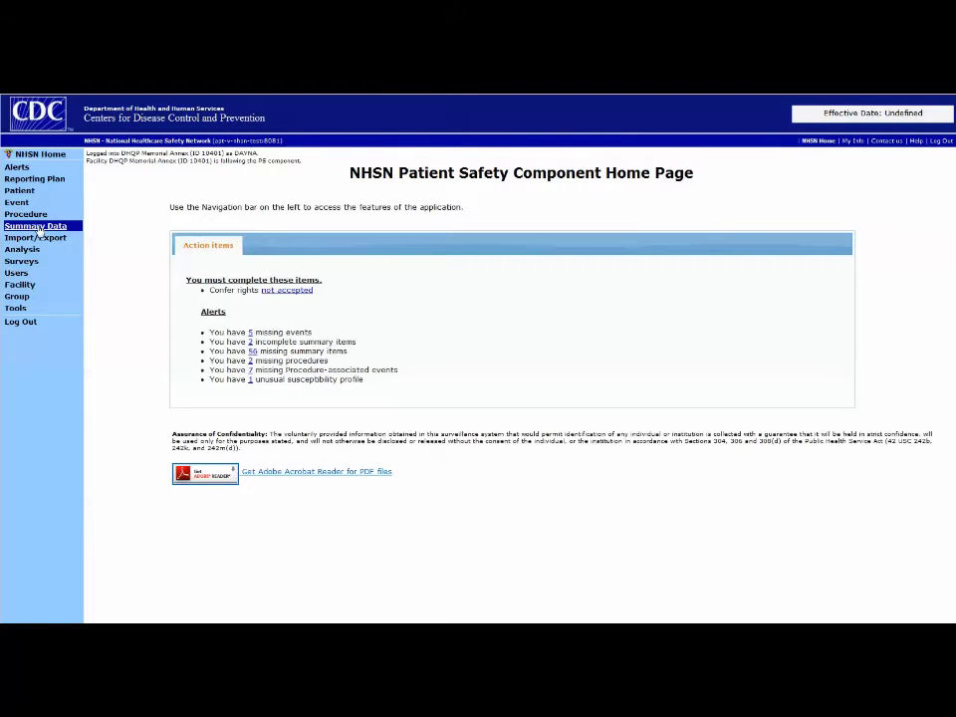
- Add summary data of type 'Device Associated - Intensive Care Unit / Other Locations' to reach its denominator form
{"action": "left_click", "coordinate": [38, 227]}
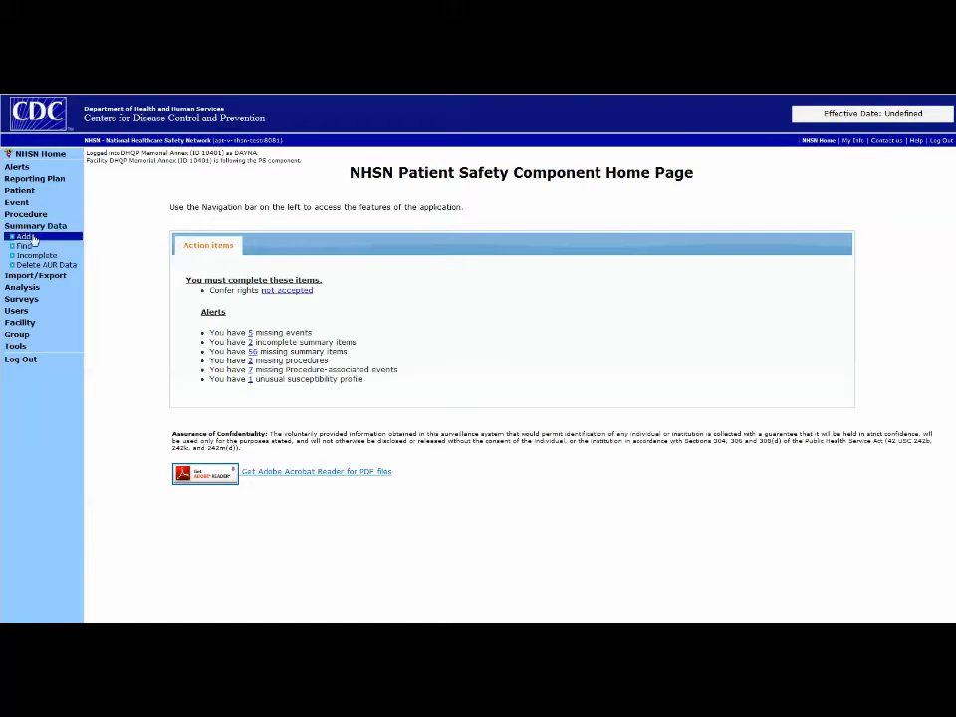
{"action": "left_click", "coordinate": [24, 238]}
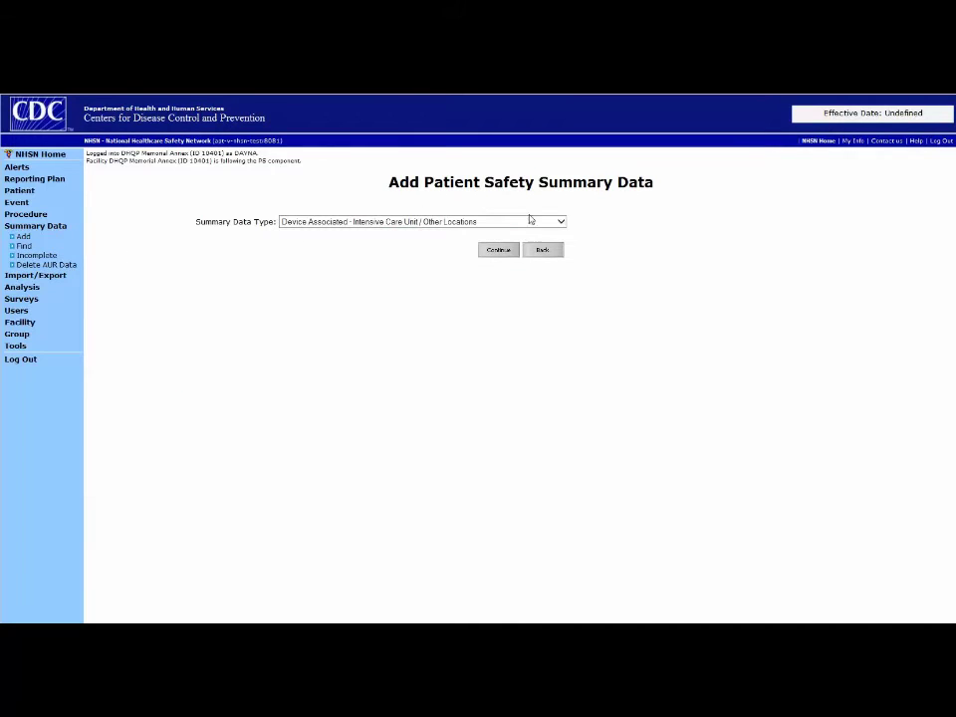
{"action": "left_click", "coordinate": [561, 223]}
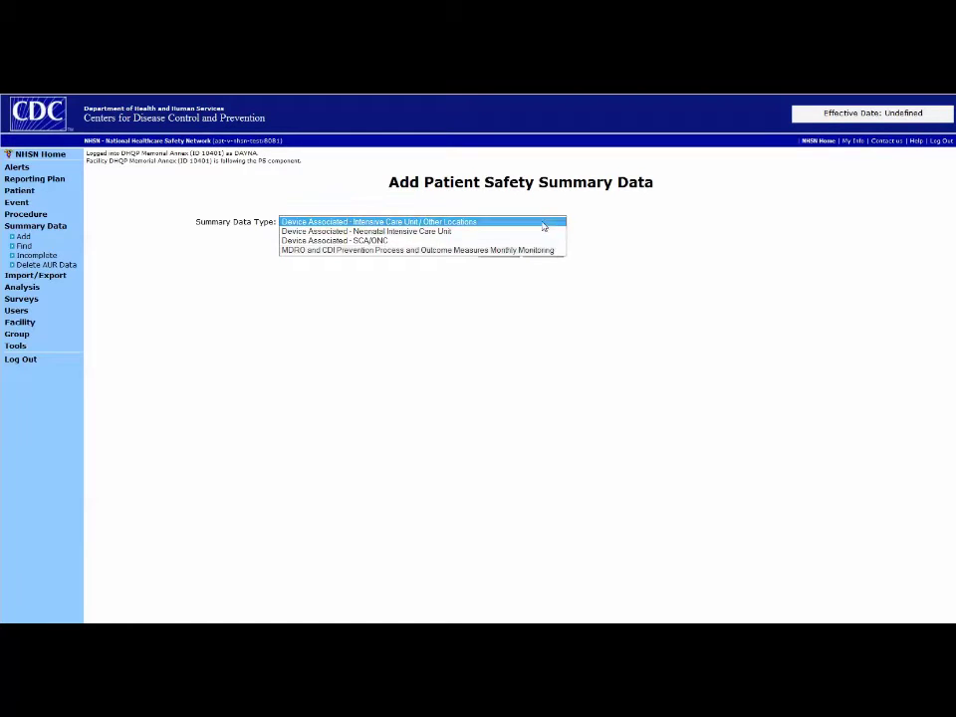
{"action": "left_click", "coordinate": [541, 223]}
{"action": "left_click", "coordinate": [508, 252]}
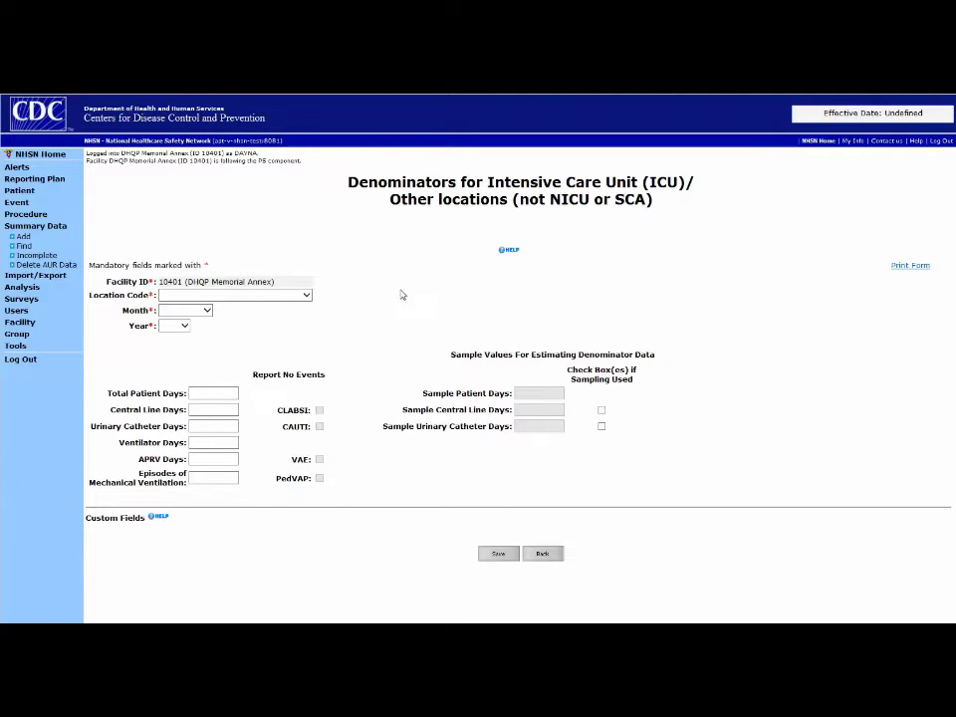
- Set Location Code to ICU - MEDICAL ICU and Month to February
{"action": "left_click", "coordinate": [309, 296]}
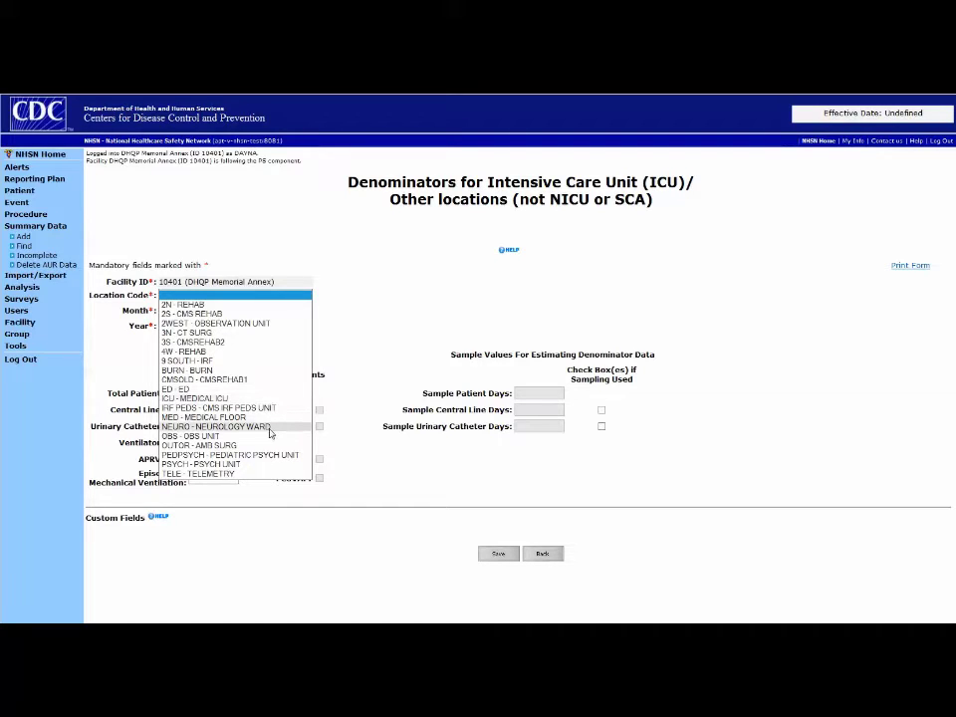
{"action": "left_click", "coordinate": [256, 403]}
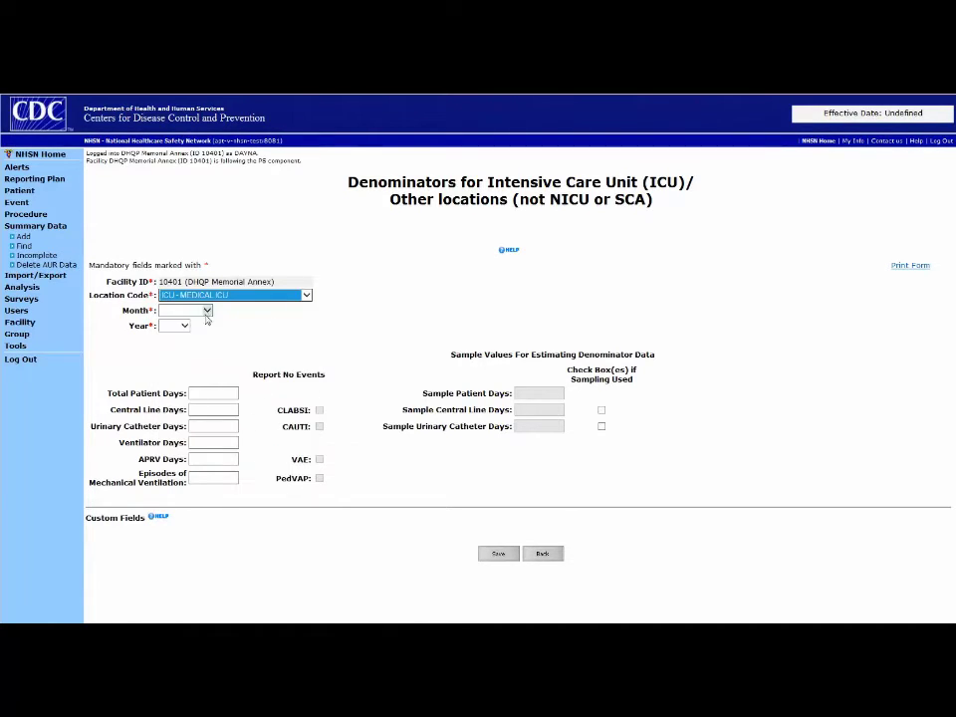
{"action": "left_click", "coordinate": [207, 312]}
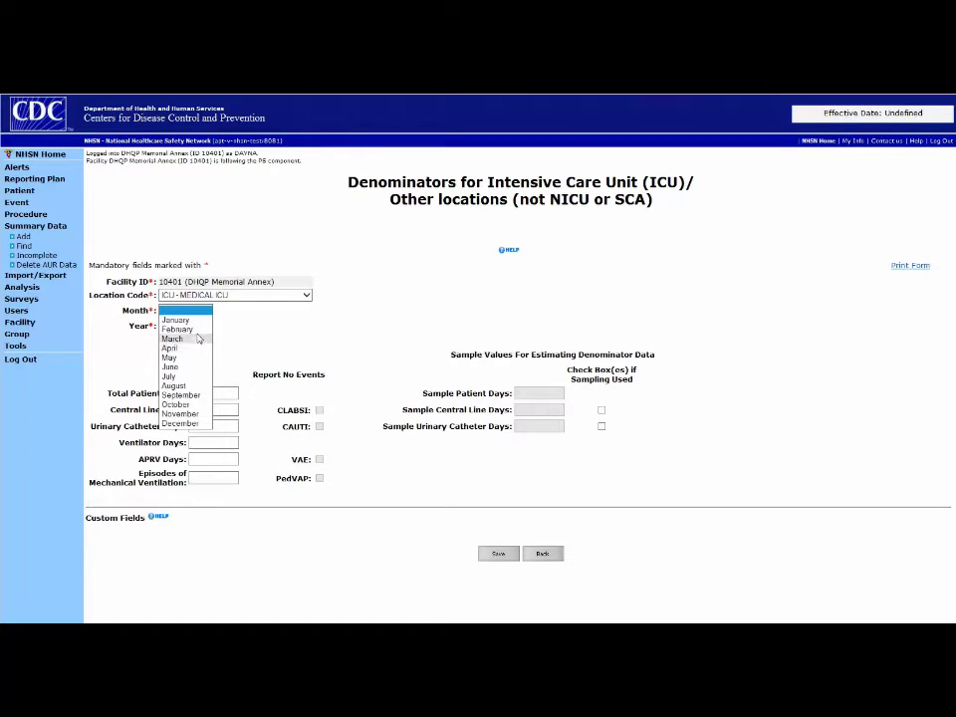
{"action": "left_click", "coordinate": [199, 332]}
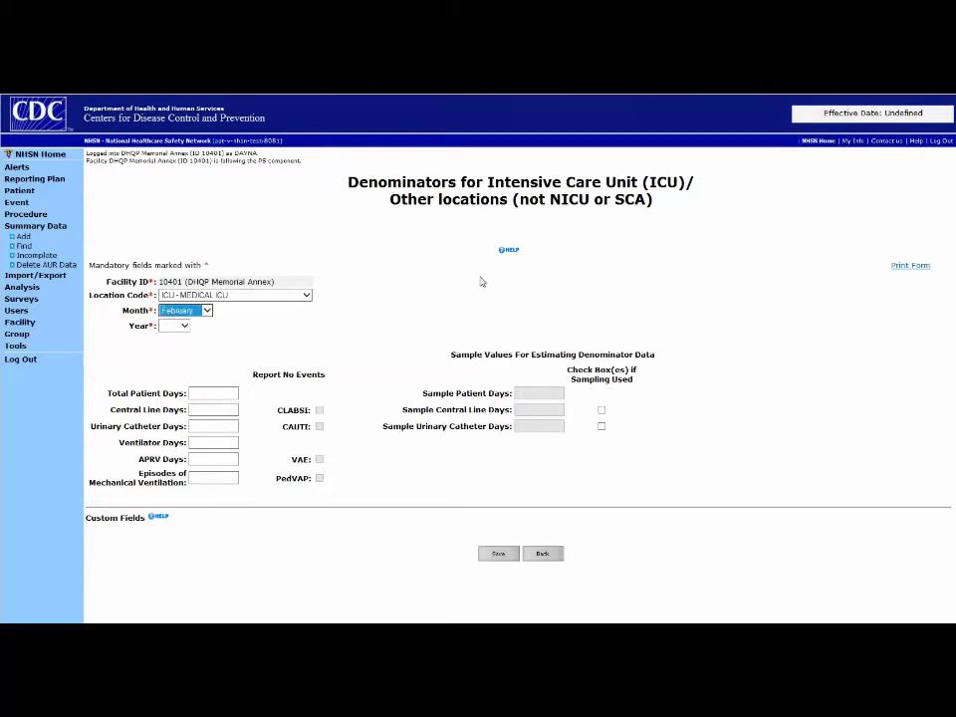
- Discard the ICU form, open a blank Neonatal Intensive Care Unit denominator form, then start another entry
{"action": "left_click", "coordinate": [24, 237]}
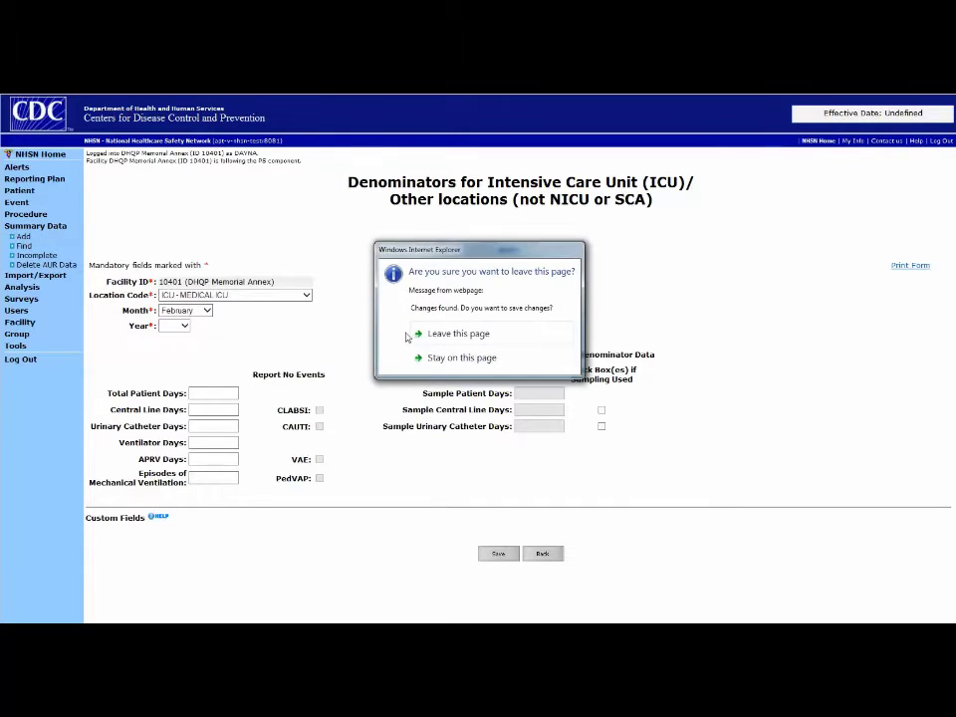
{"action": "left_click", "coordinate": [441, 333]}
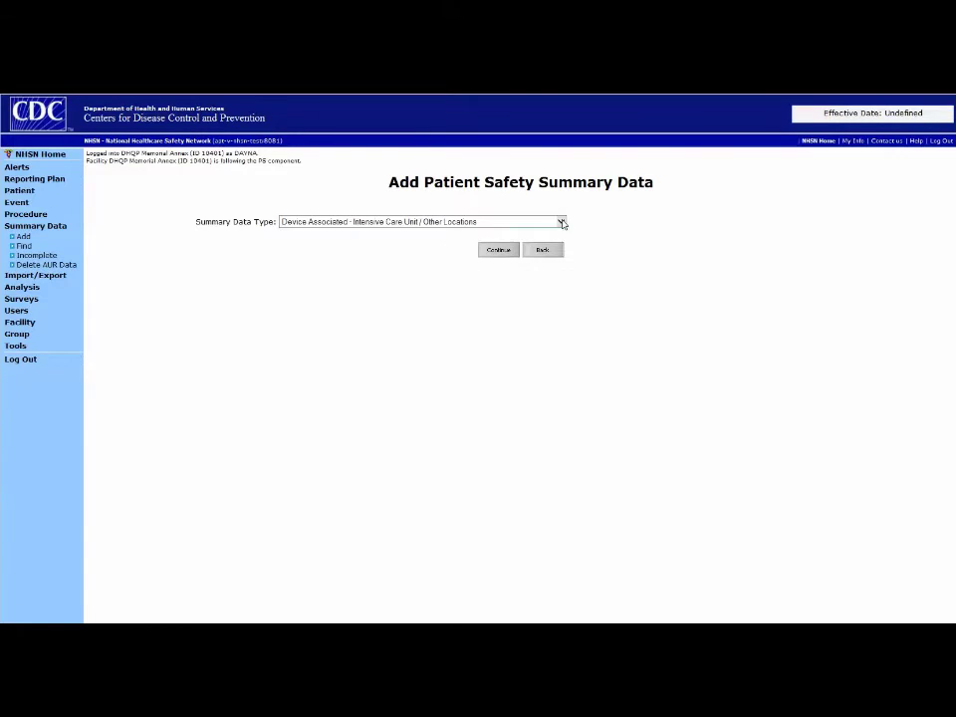
{"action": "left_click", "coordinate": [562, 223]}
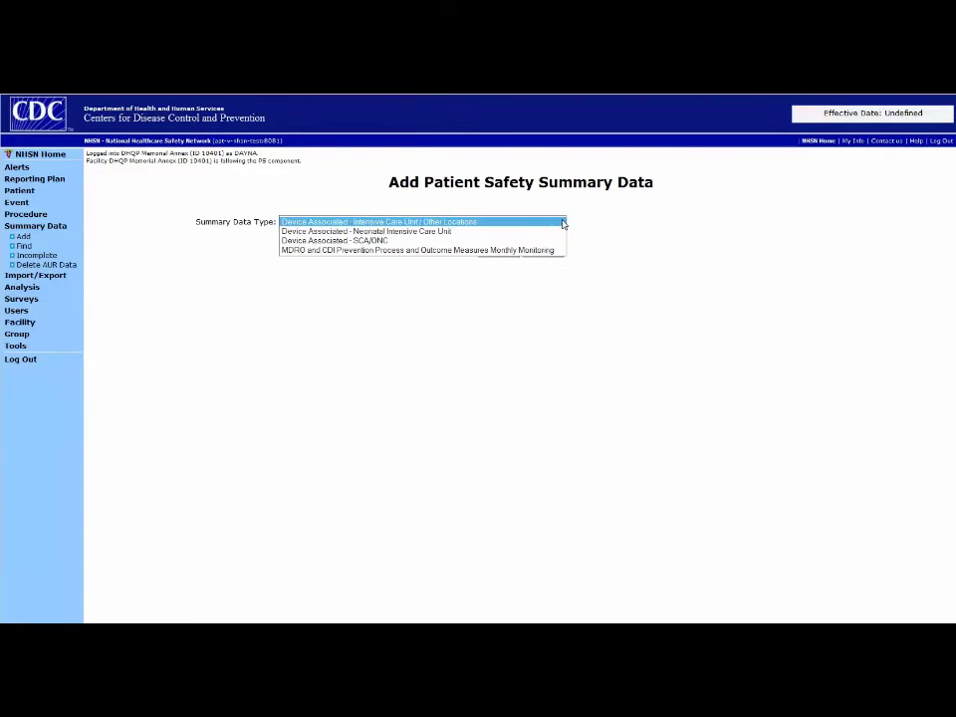
{"action": "left_click", "coordinate": [456, 234]}
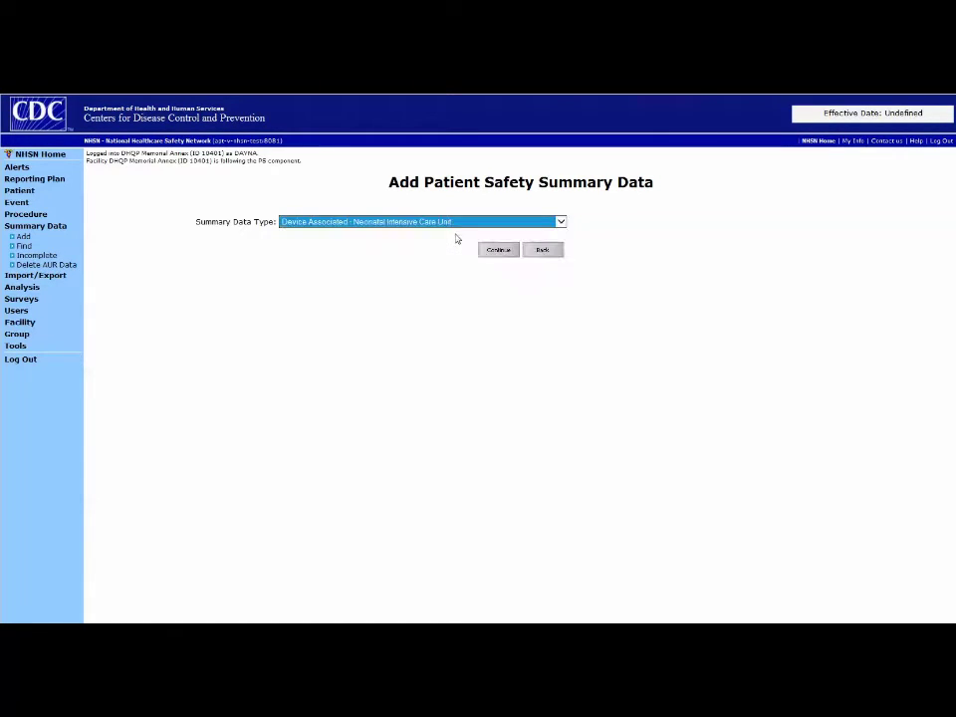
{"action": "left_click", "coordinate": [499, 252]}
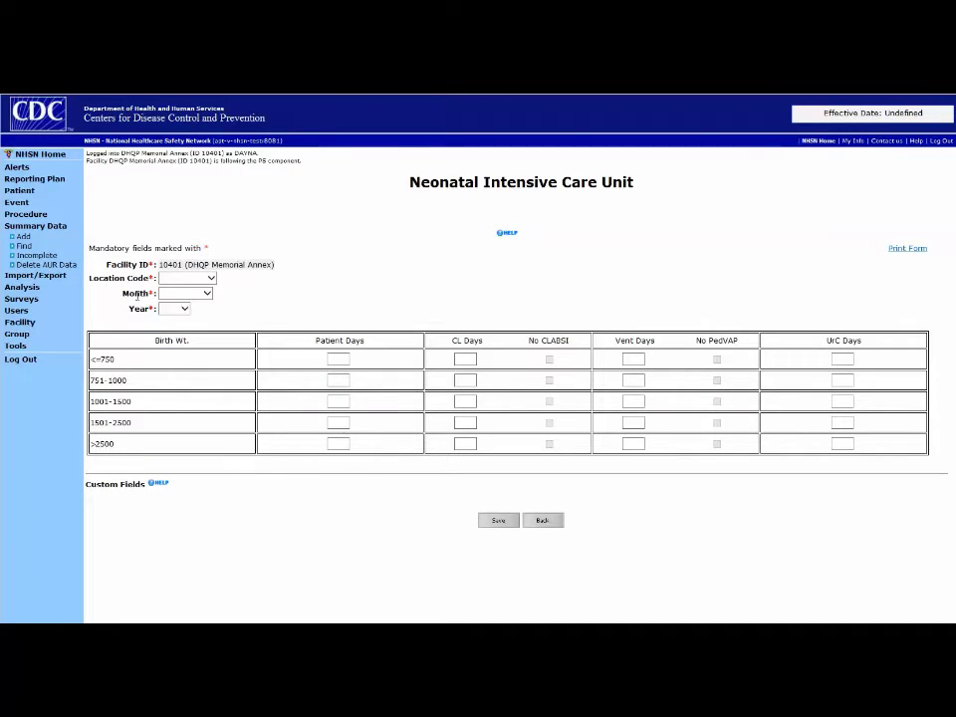
{"action": "left_click", "coordinate": [23, 237]}
- Choose the MDRO and CDI monitoring summary type and scroll through its blank form
{"action": "left_click", "coordinate": [560, 223]}
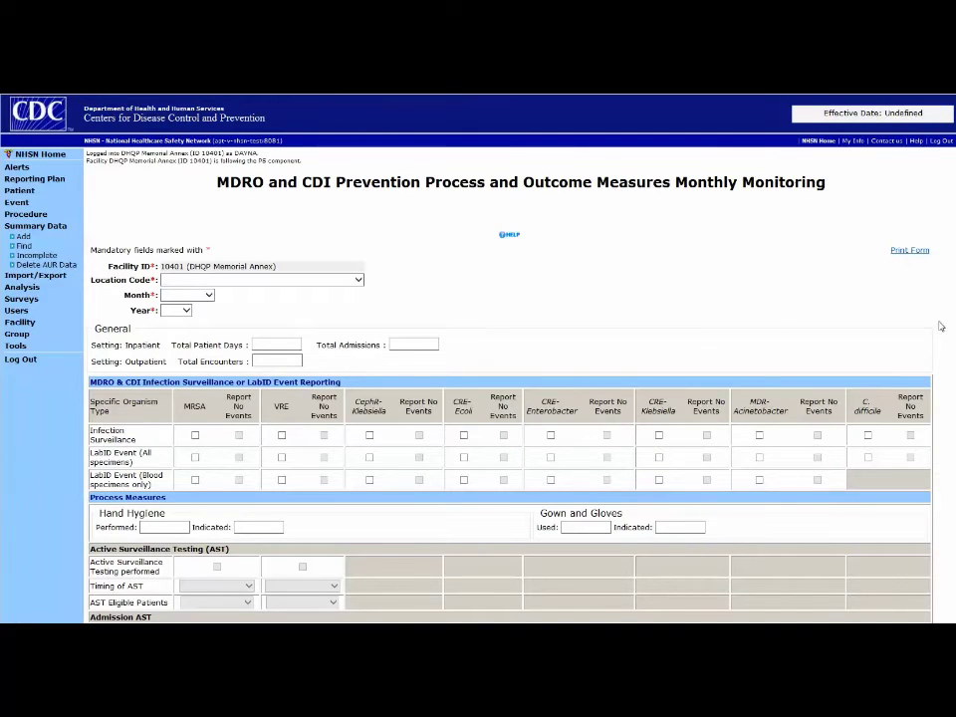
{"action": "scroll", "coordinate": [940, 326], "scroll_direction": "down", "scroll_amount": 3}
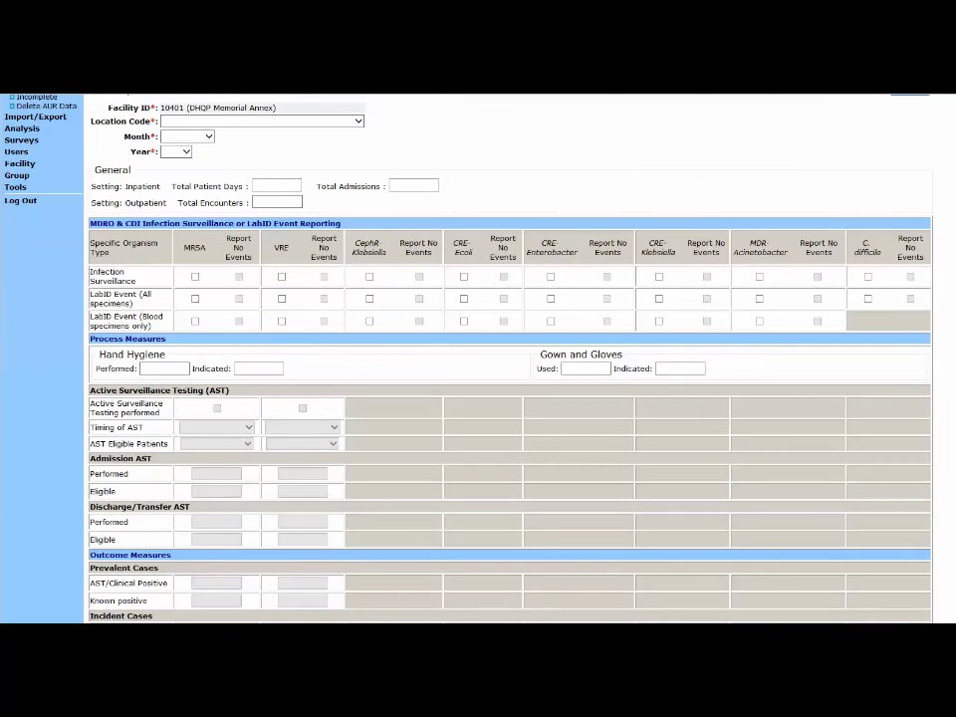
{"action": "scroll", "coordinate": [510, 359], "scroll_direction": "down", "scroll_amount": 2}
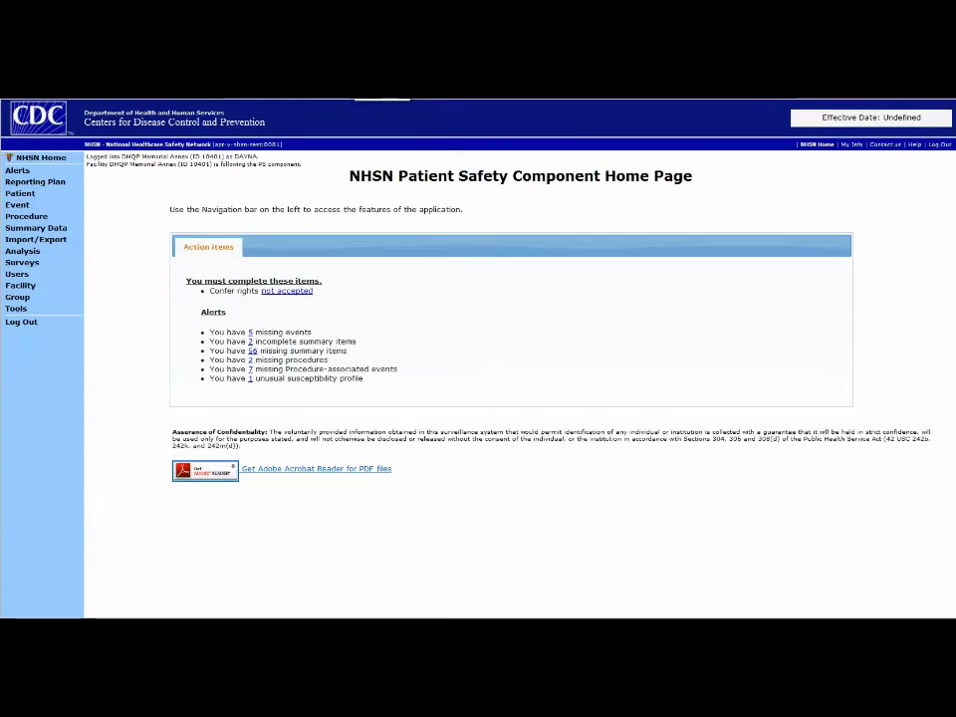
- Open Analysis Output Options, expand all modules to browse the reports, then collapse all
{"action": "left_click", "coordinate": [16, 252]}
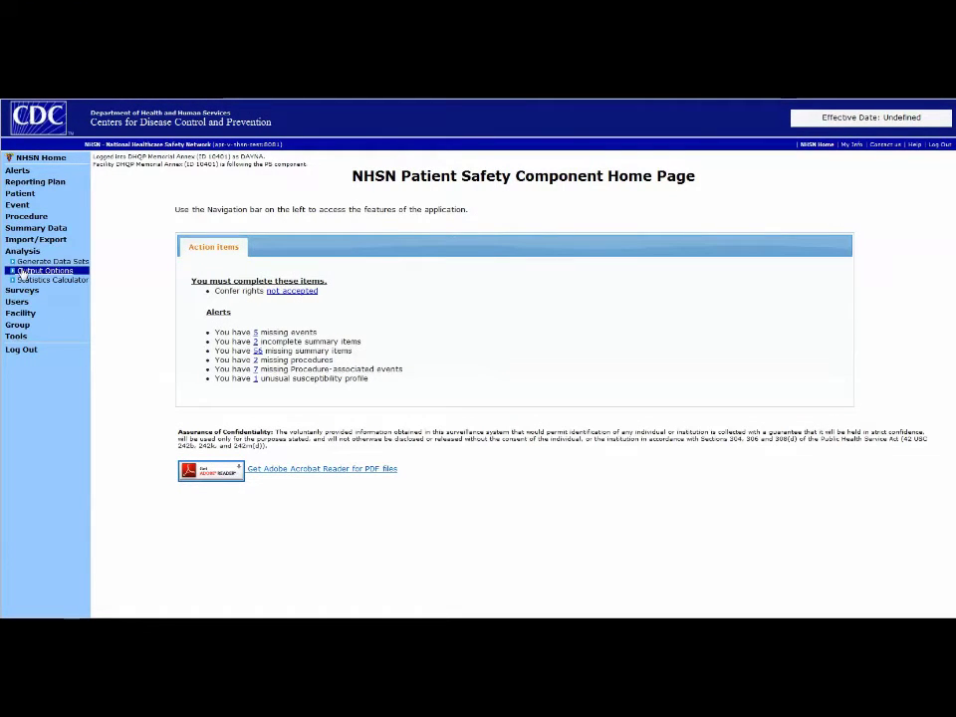
{"action": "left_click", "coordinate": [39, 270]}
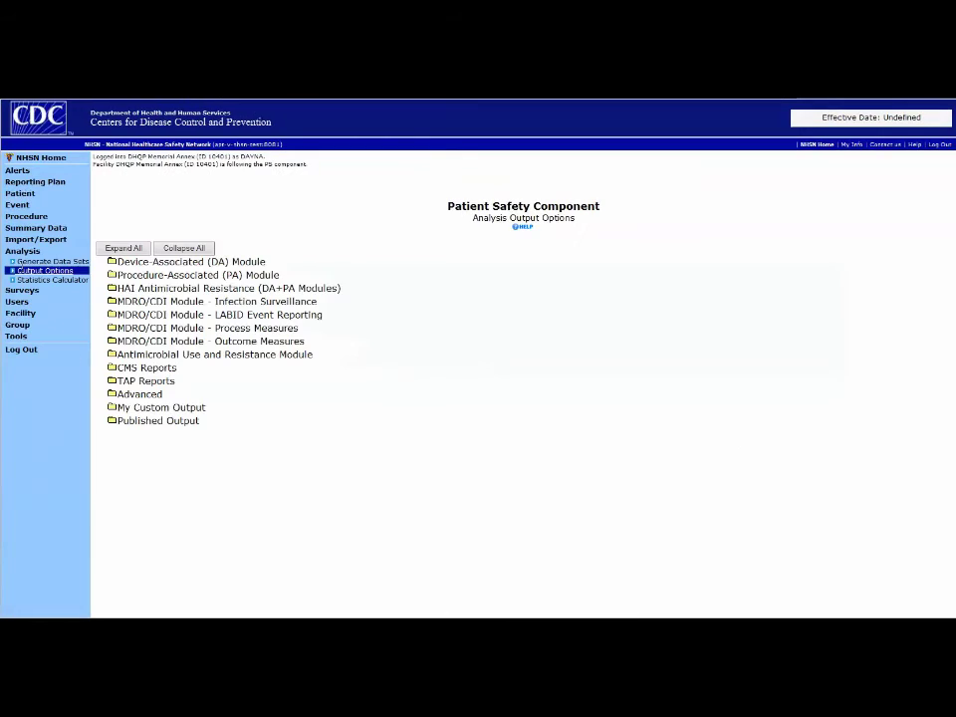
{"action": "left_click", "coordinate": [119, 249]}
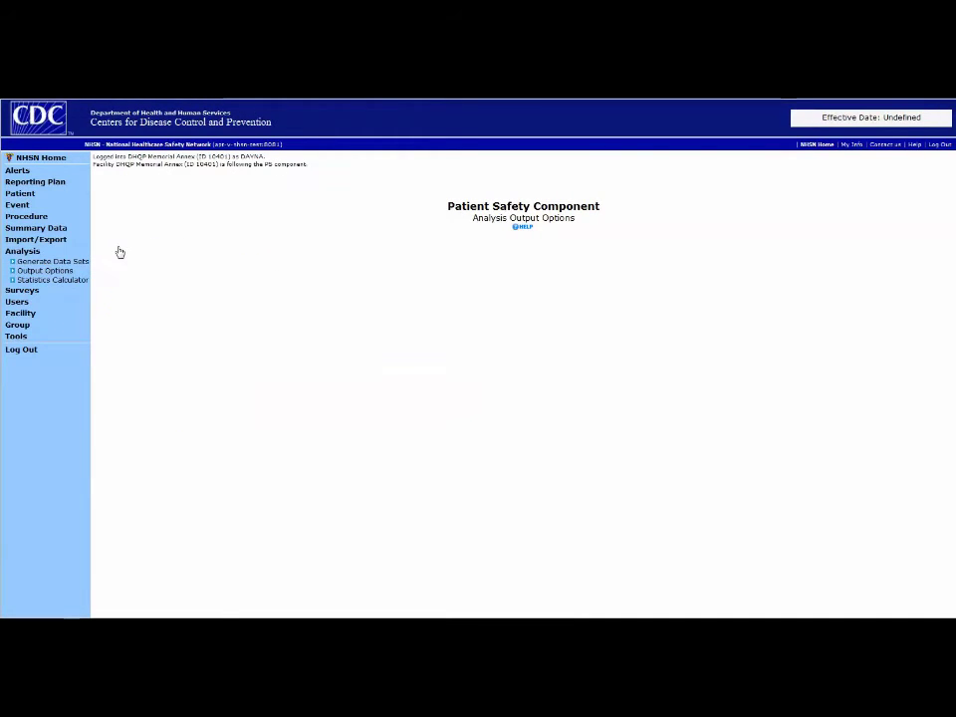
{"action": "scroll", "coordinate": [488, 326], "scroll_direction": "down", "scroll_amount": 3}
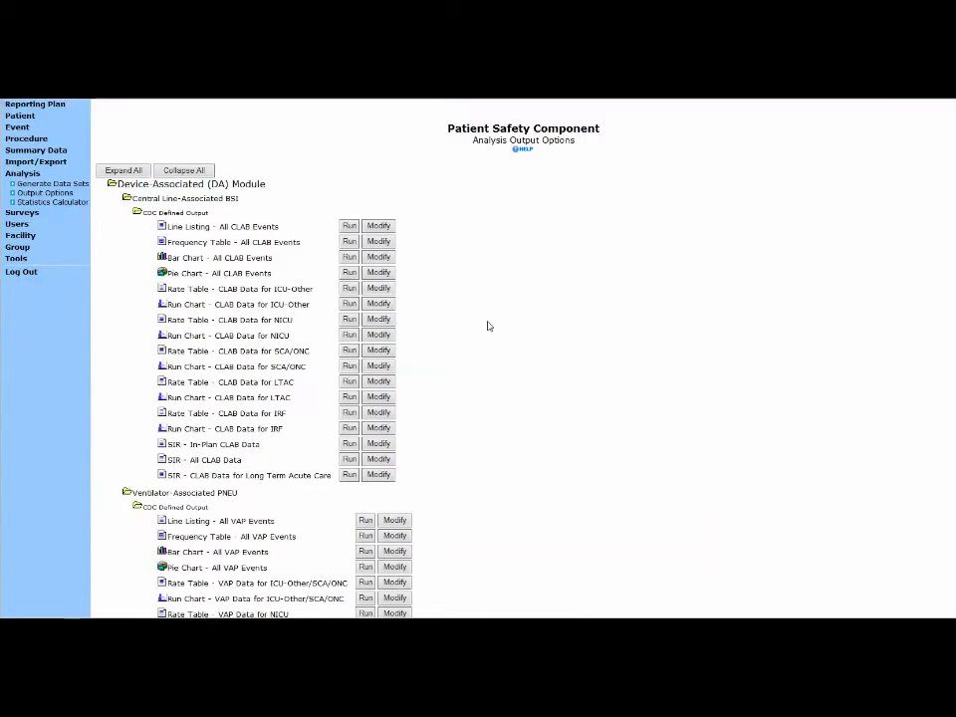
{"action": "scroll", "coordinate": [489, 326], "scroll_direction": "up", "scroll_amount": 3}
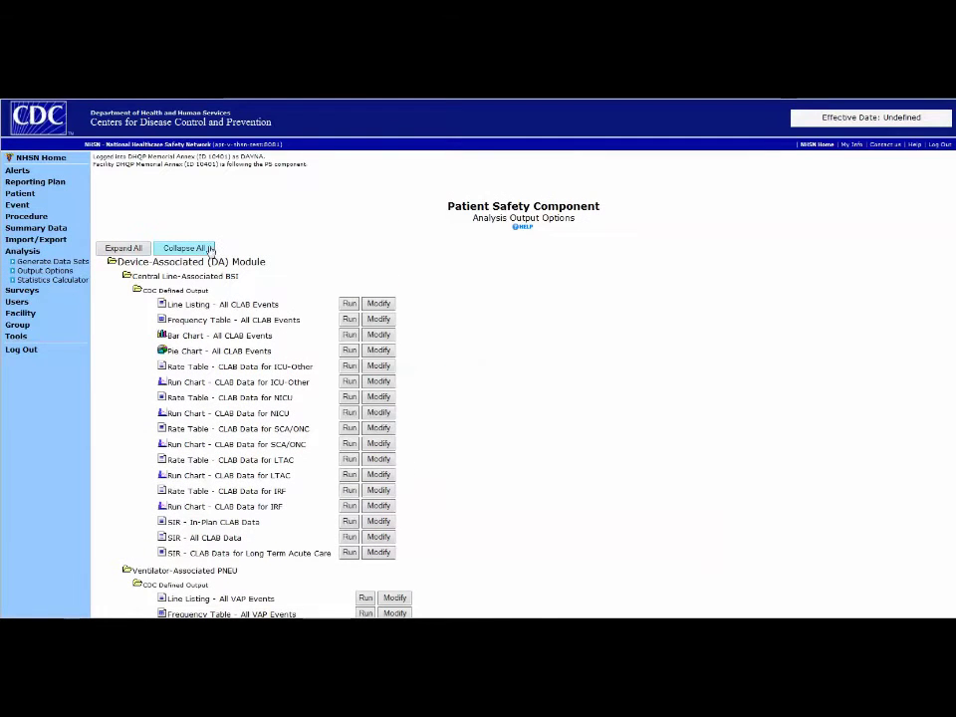
{"action": "left_click", "coordinate": [208, 249]}
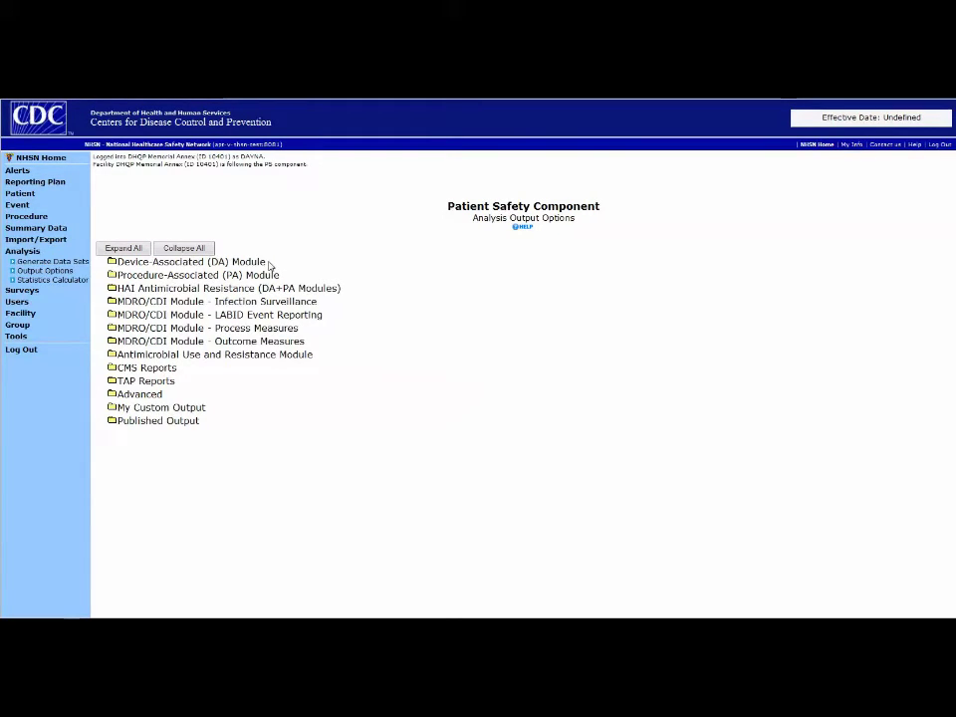
{"action": "left_click", "coordinate": [115, 263]}
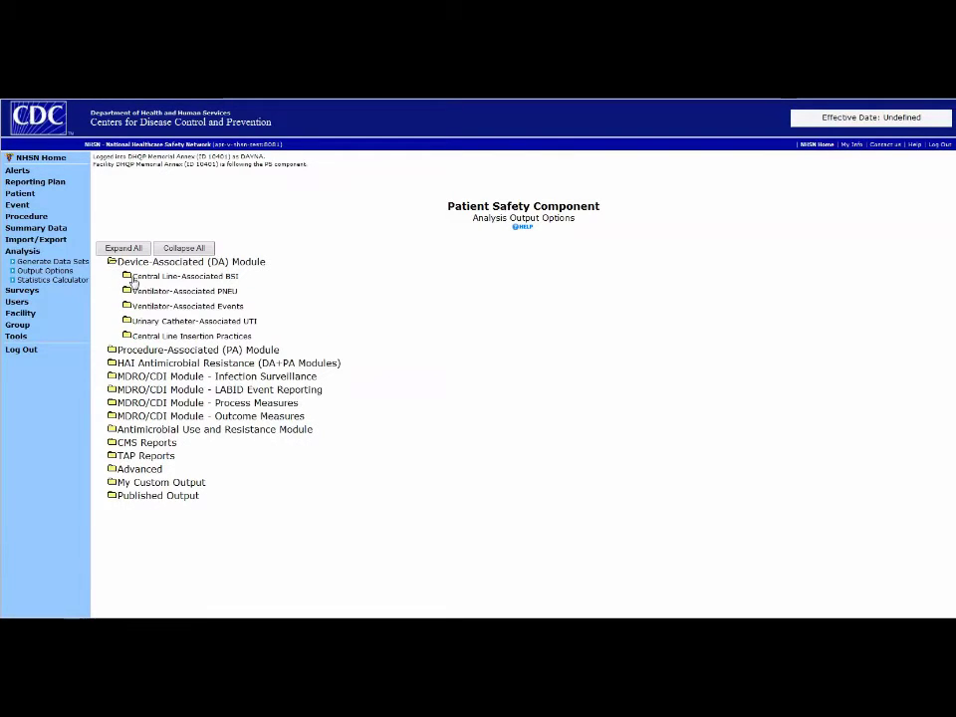
{"action": "left_click", "coordinate": [128, 277]}
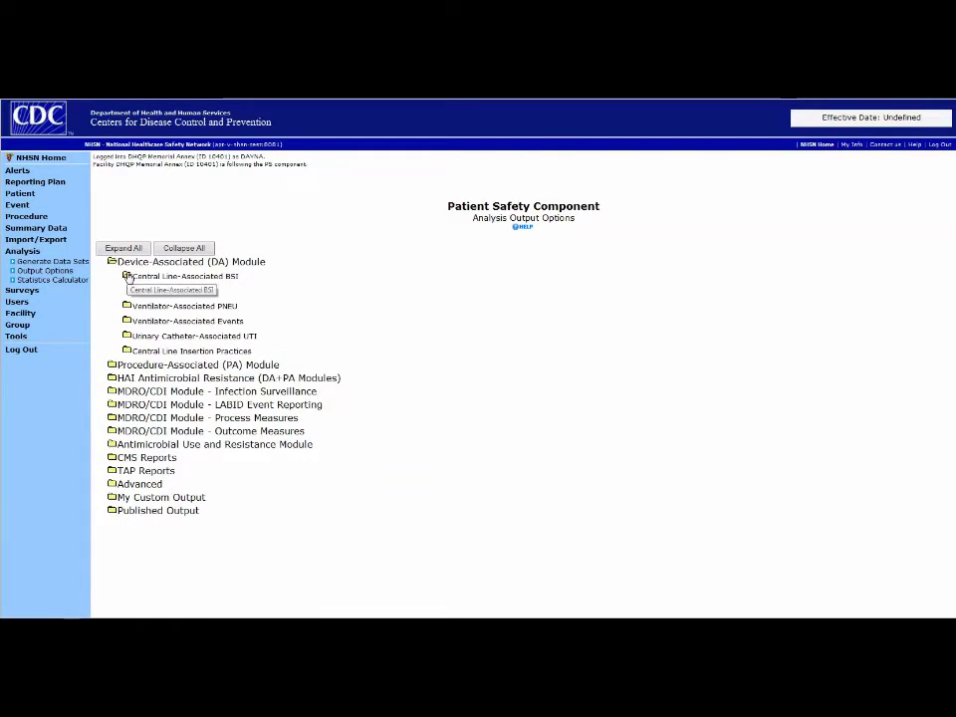
{"action": "left_click", "coordinate": [136, 291]}
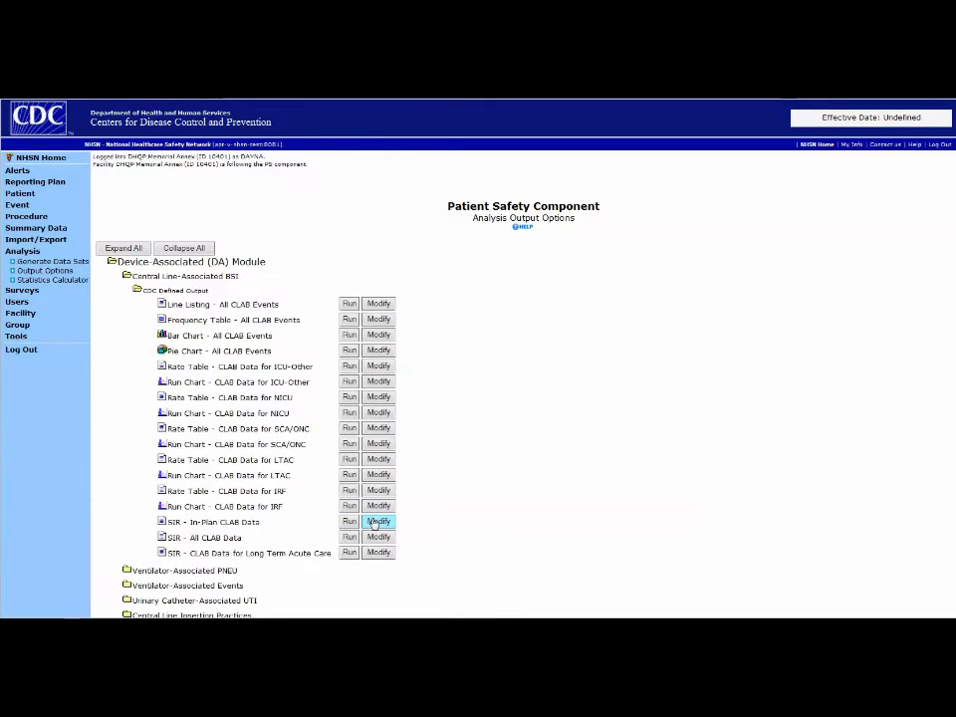
{"action": "left_click", "coordinate": [184, 249]}
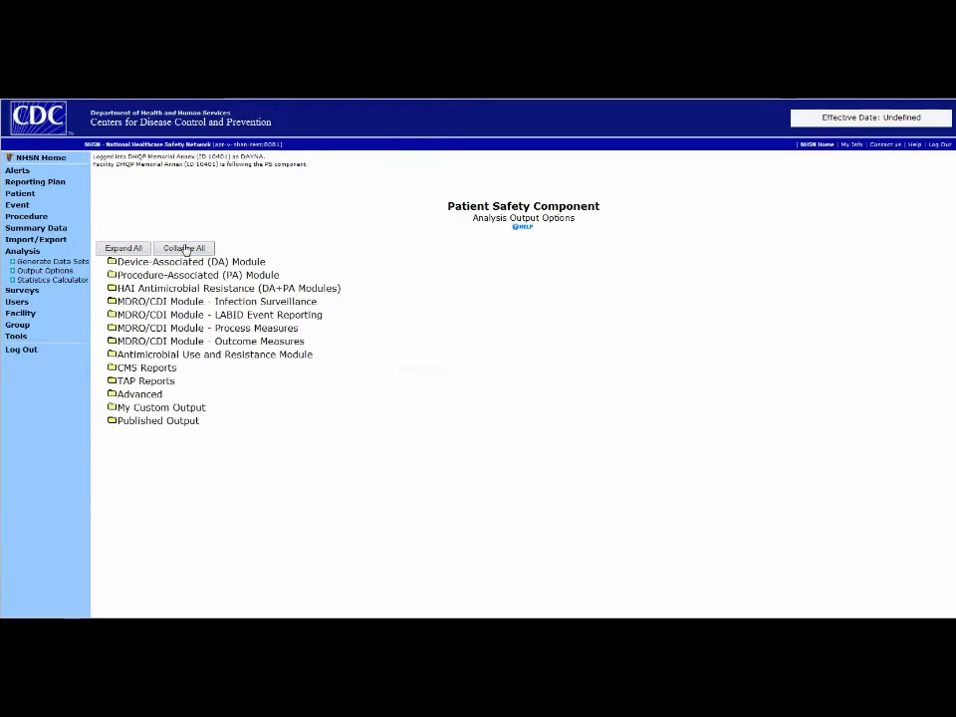
- Expand CMS Reports > Acute Care Hospitals (Hospital IQR) > CDC Defined Output to view SIR reports
{"action": "left_click", "coordinate": [111, 369]}
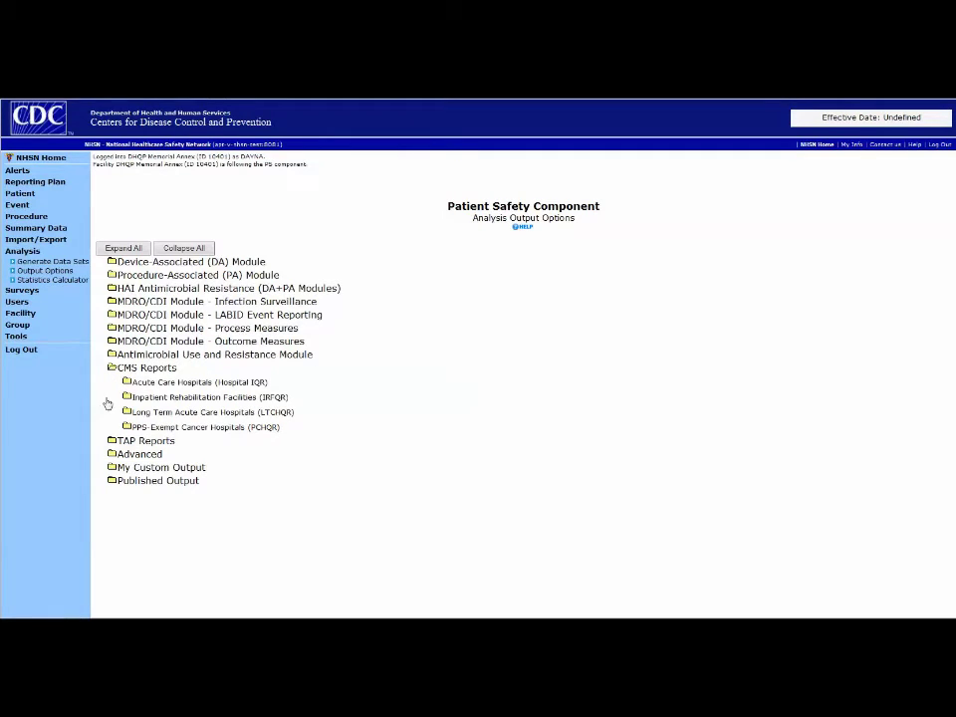
{"action": "left_click", "coordinate": [128, 384]}
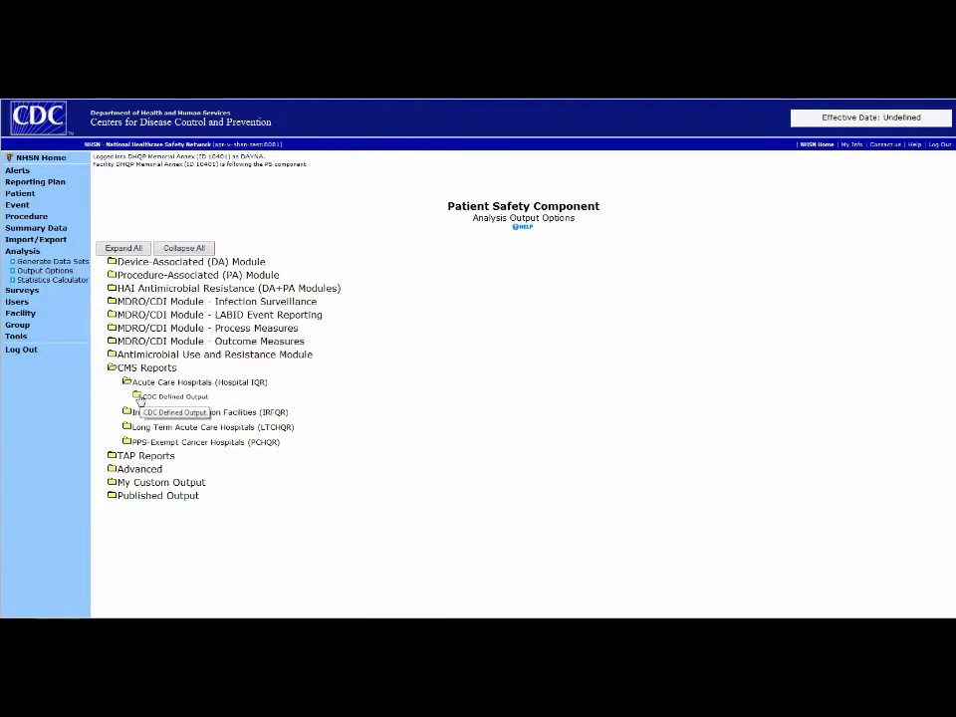
{"action": "left_click", "coordinate": [138, 396]}
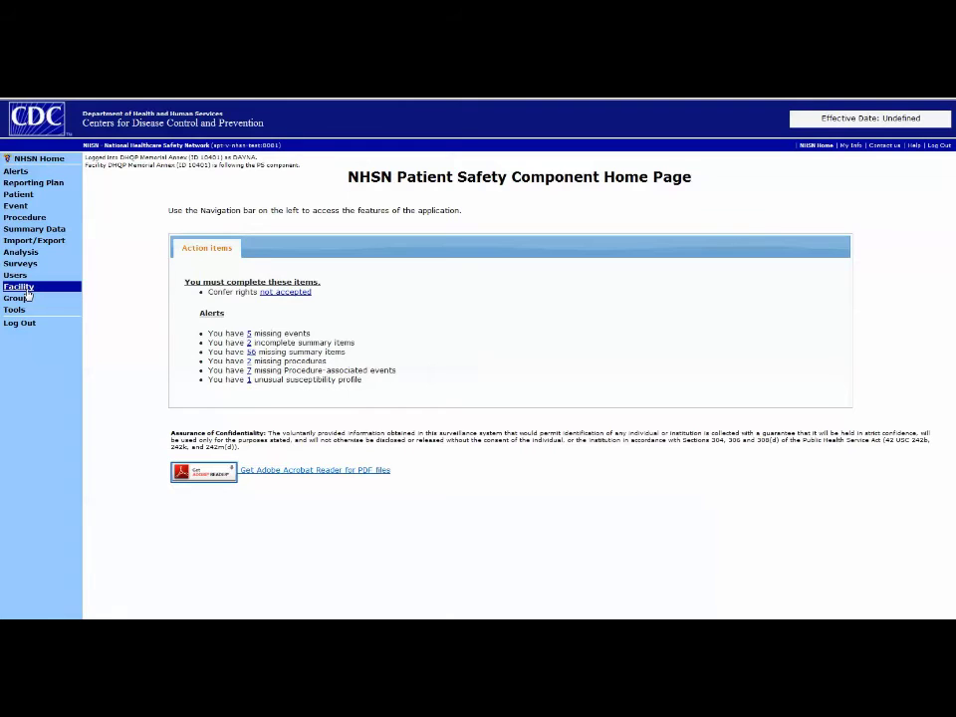
{"action": "left_click", "coordinate": [27, 290]}
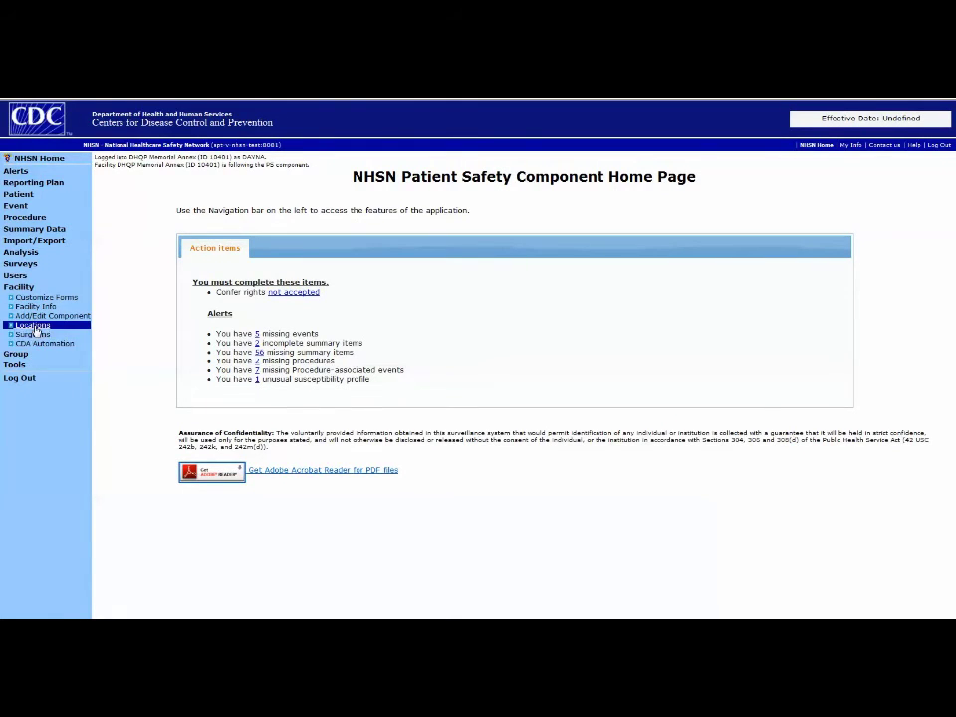
{"action": "left_click", "coordinate": [35, 329]}
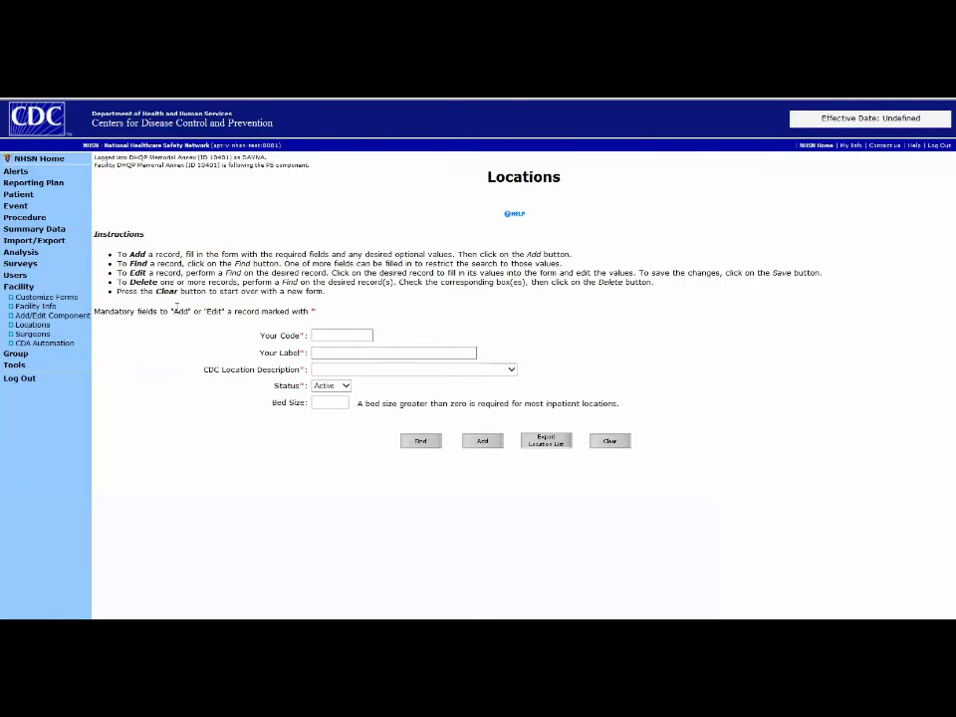
{"action": "left_click", "coordinate": [512, 370]}
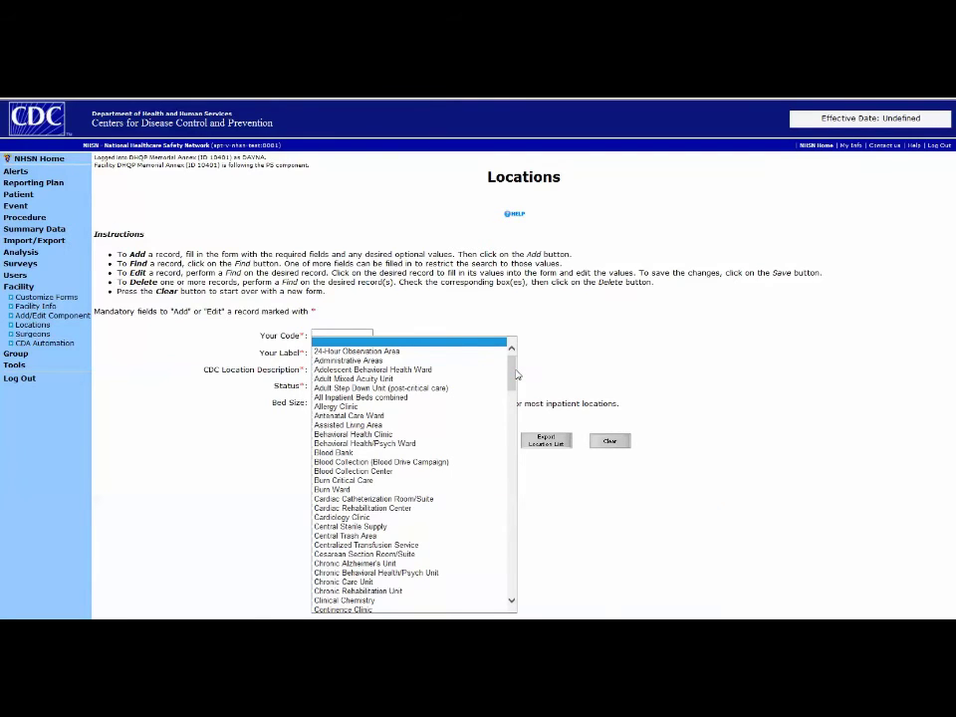
{"action": "mouse_move", "coordinate": [516, 375]}
{"action": "left_mouse_down"}
{"action": "mouse_move", "coordinate": [514, 438]}
{"action": "mouse_move", "coordinate": [514, 354]}
{"action": "left_mouse_up"}
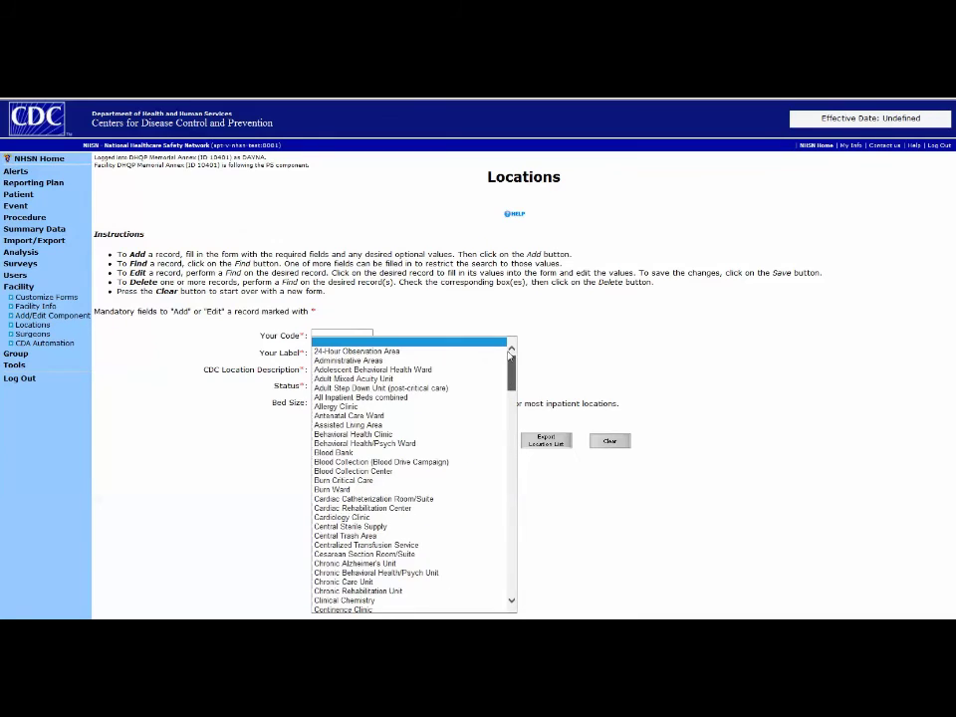
{"action": "left_click", "coordinate": [561, 344]}
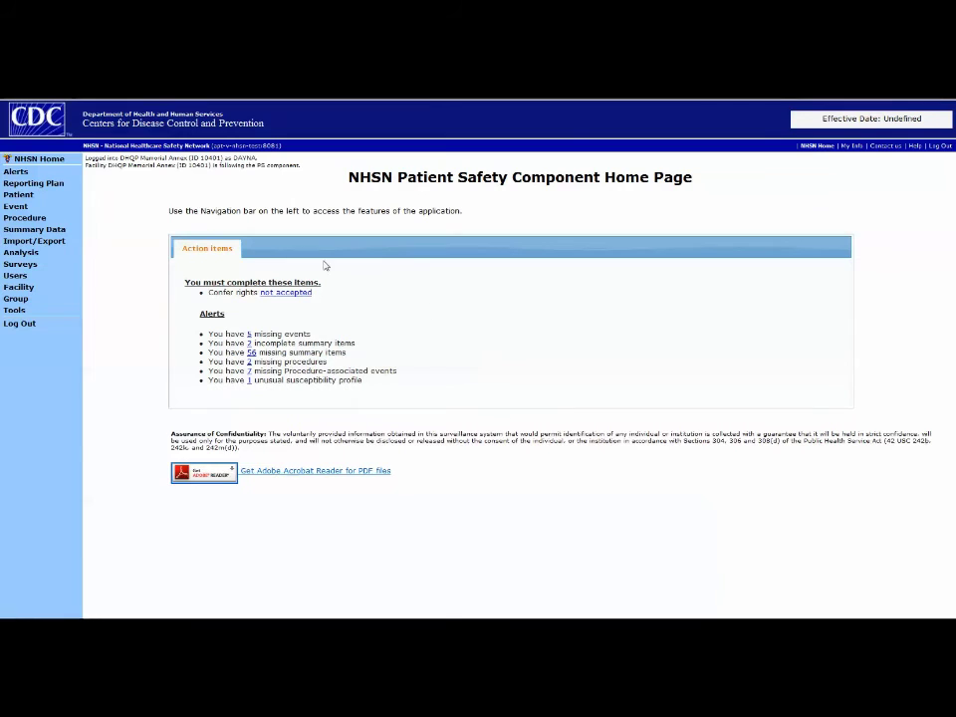
- Review the Incomplete Summary Data, Missing Summary Data, Incomplete Procedures and Missing Events alert lists
{"action": "left_click", "coordinate": [249, 334]}
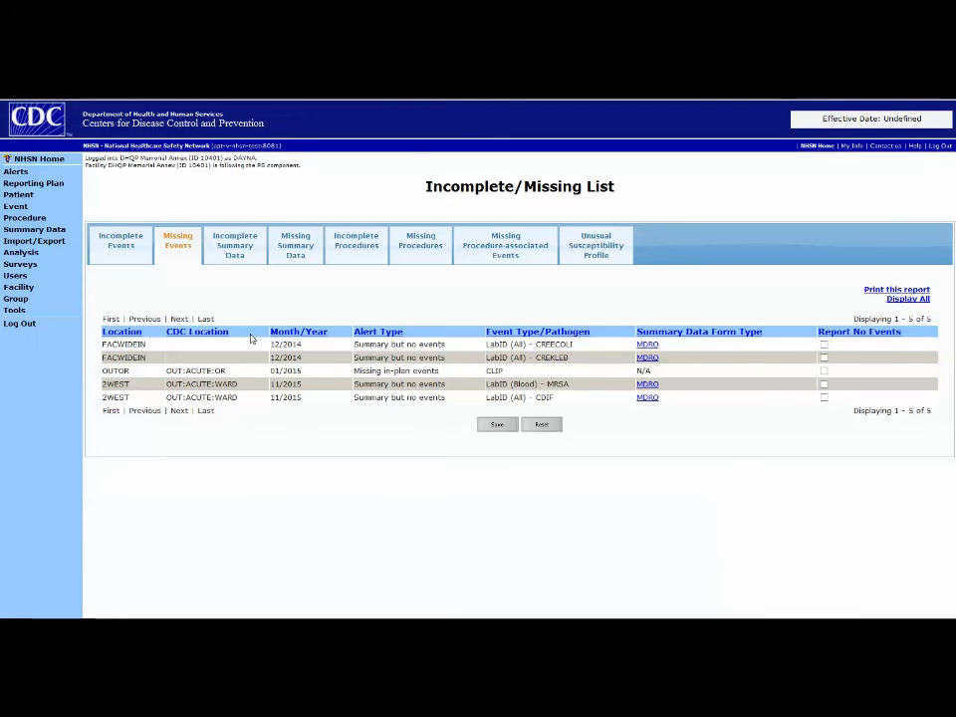
{"action": "left_click", "coordinate": [235, 247]}
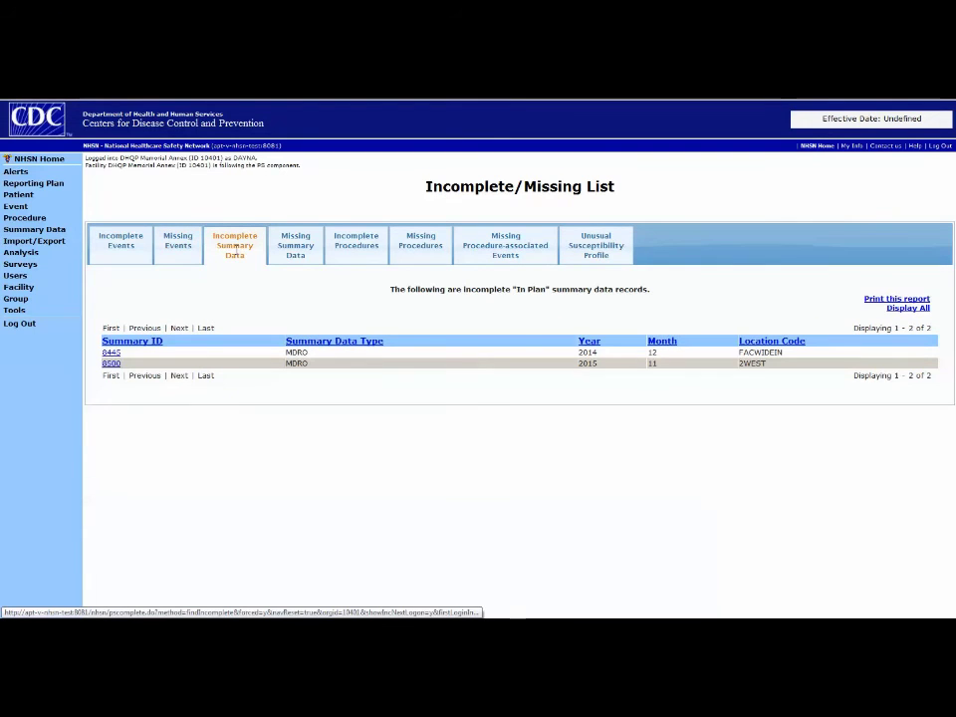
{"action": "left_click", "coordinate": [285, 247]}
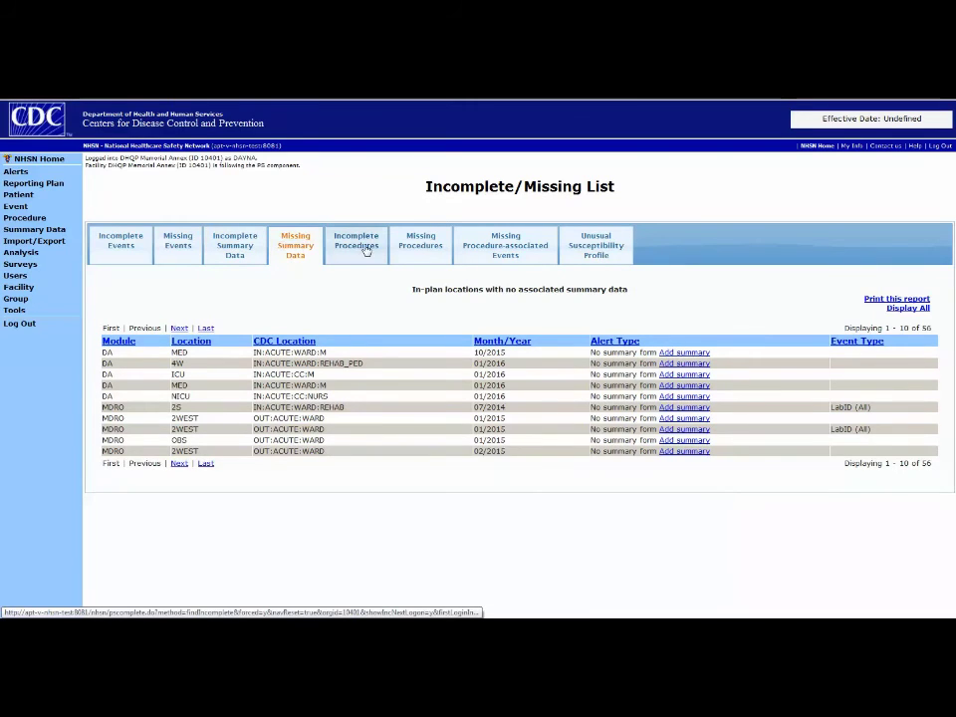
{"action": "left_click", "coordinate": [363, 247]}
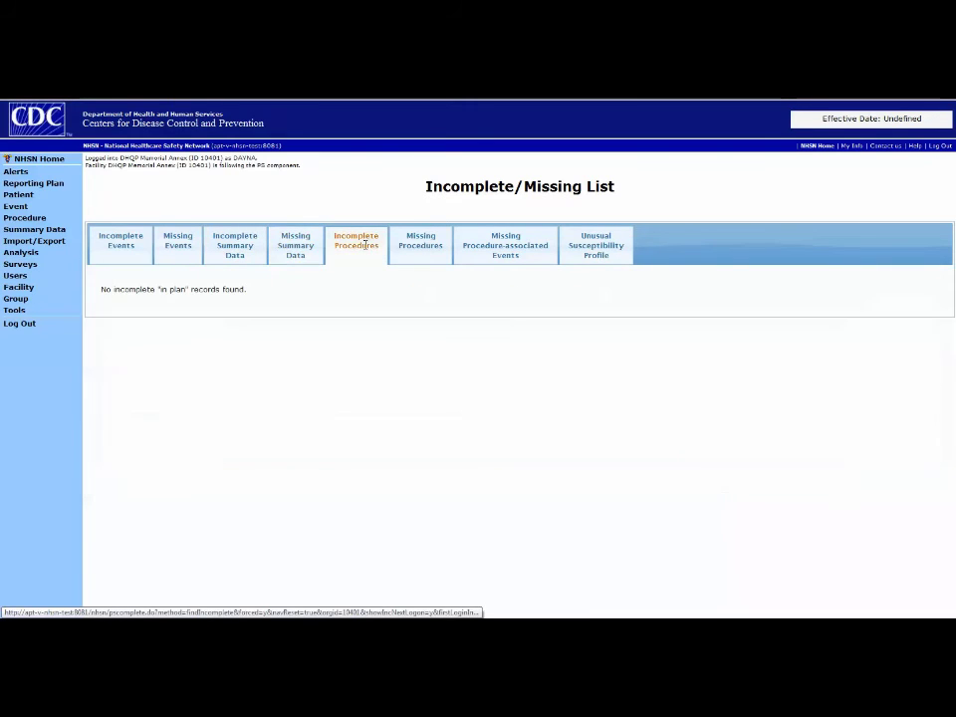
{"action": "left_click", "coordinate": [177, 243]}
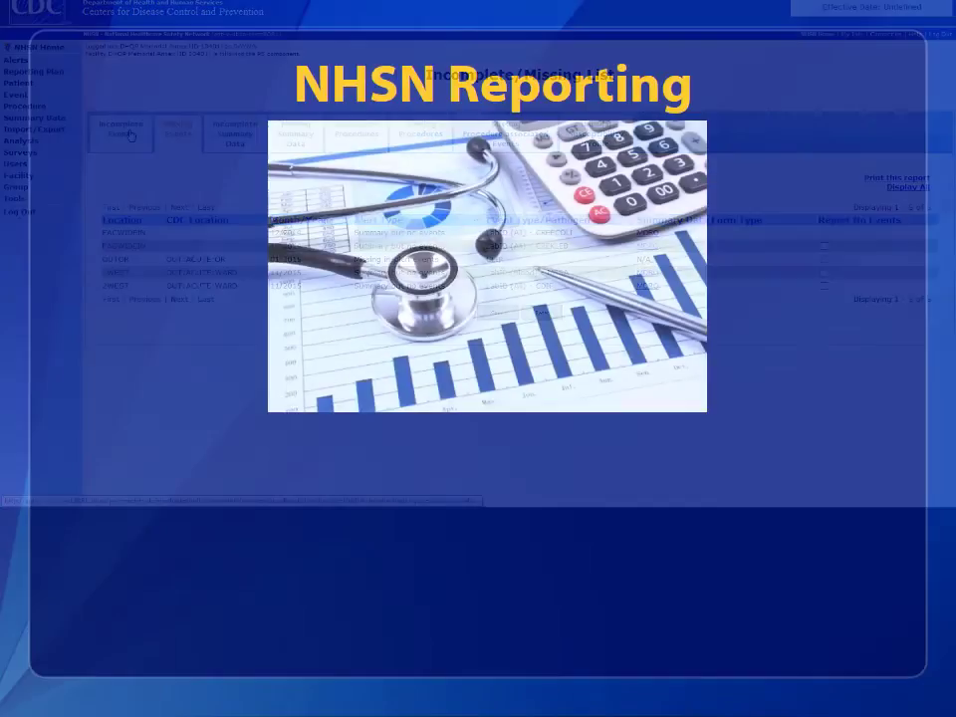